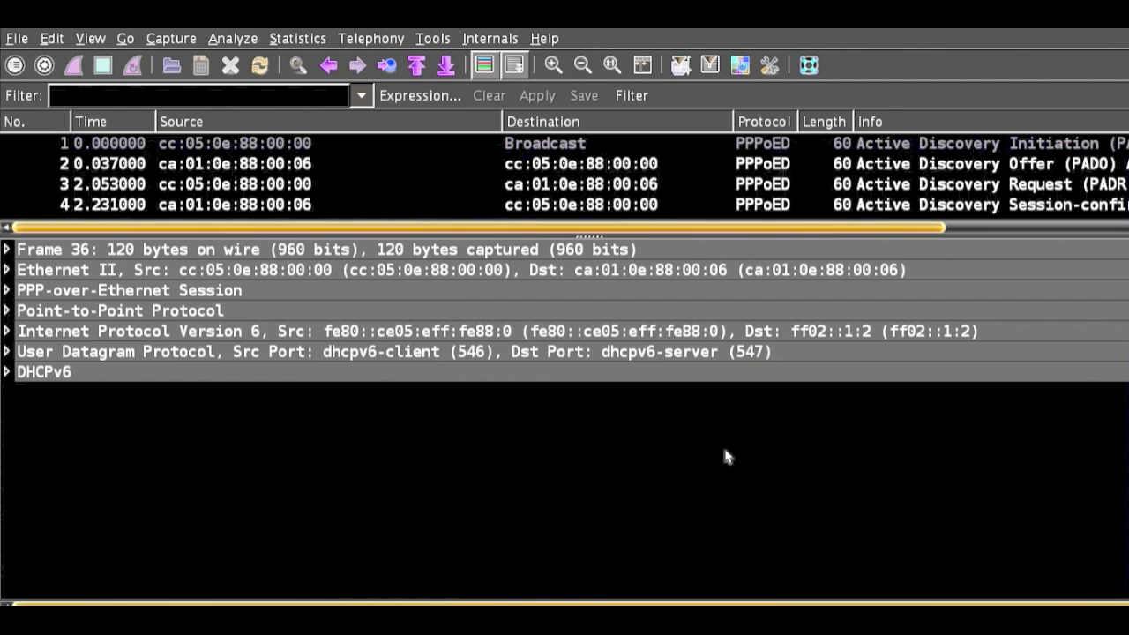
# Filter the packet list to show only dhcpv6 traffic
pyautogui.click(300, 96)
pyautogui.write('dhc')
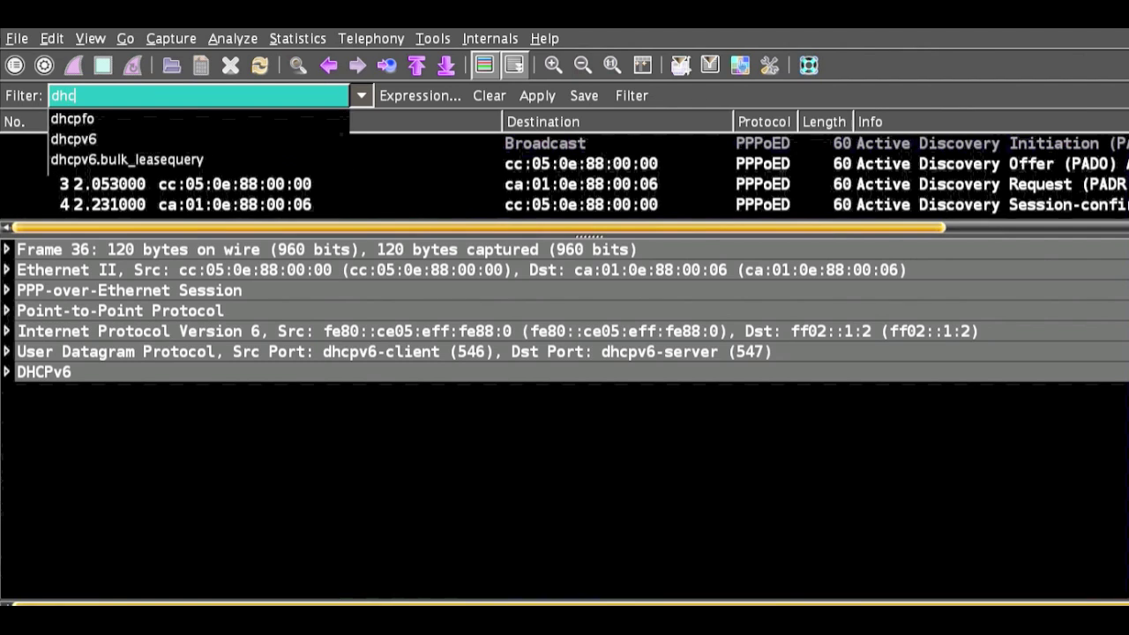
pyautogui.press('Down')
pyautogui.press('Down')
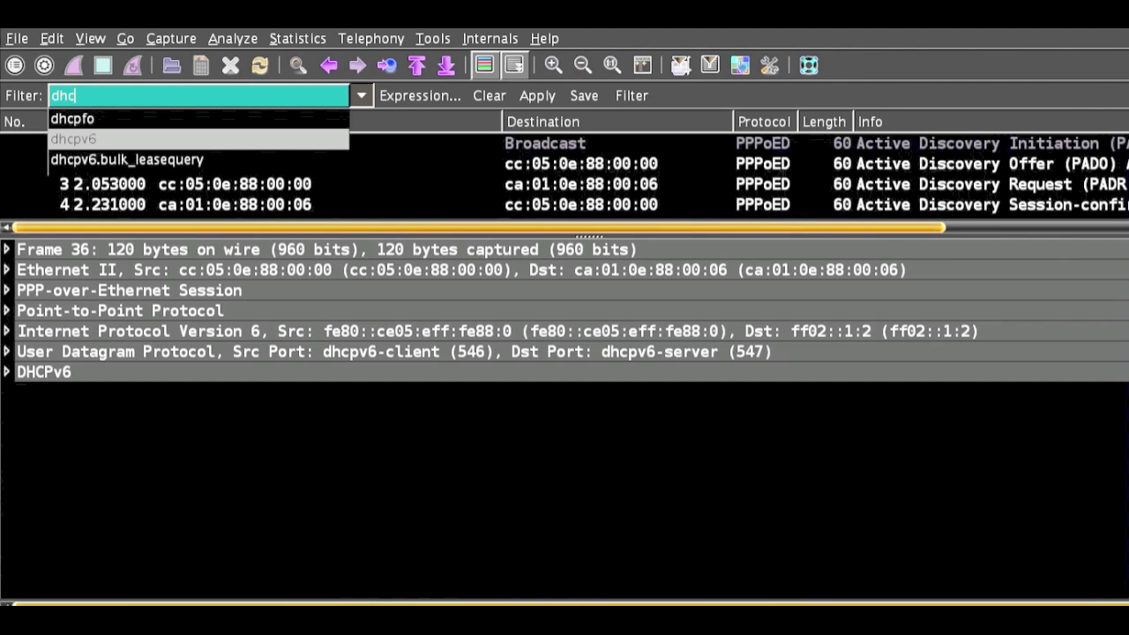
pyautogui.press('Return')
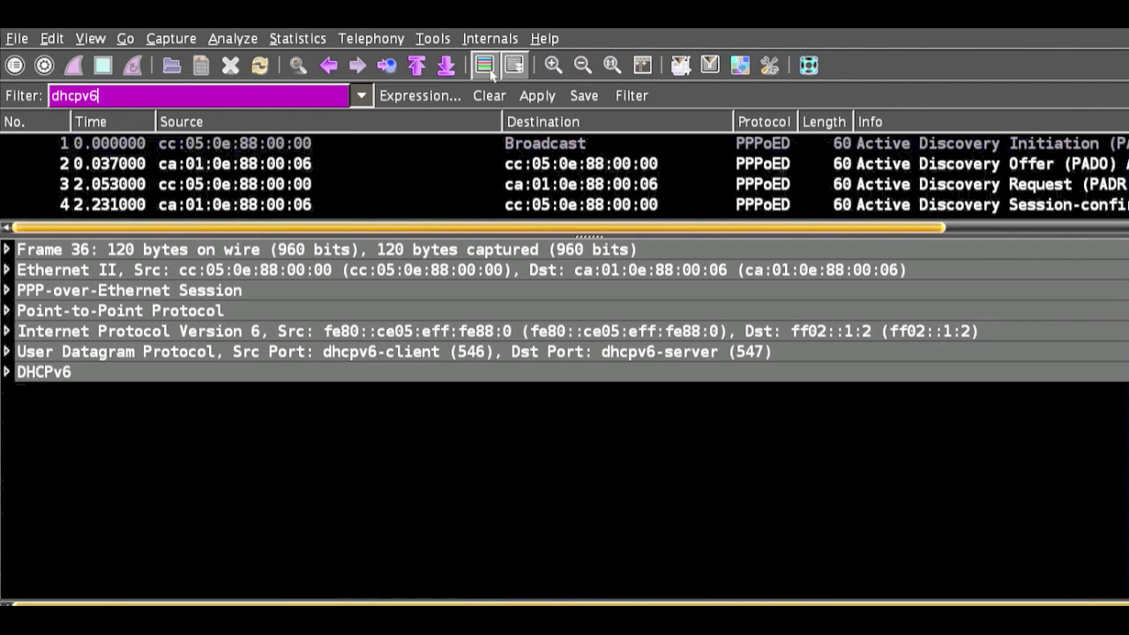
pyautogui.click(544, 100)
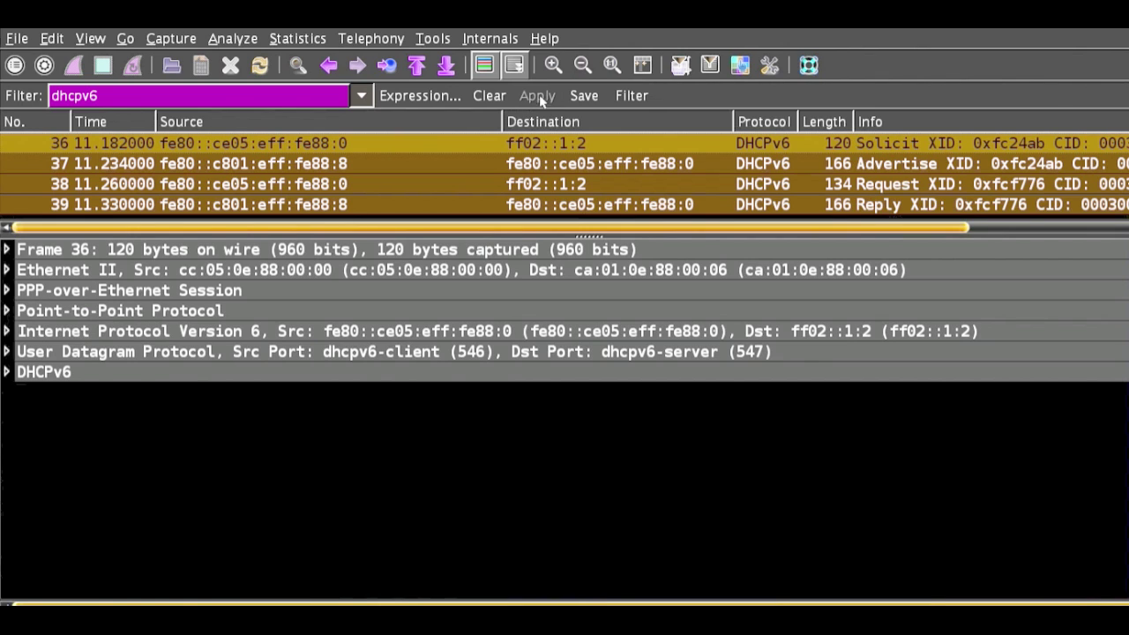
# Set the Decode As rule so that both UDP ports 546 and 547 are decoded as DHCPv6
pyautogui.click(241, 38)
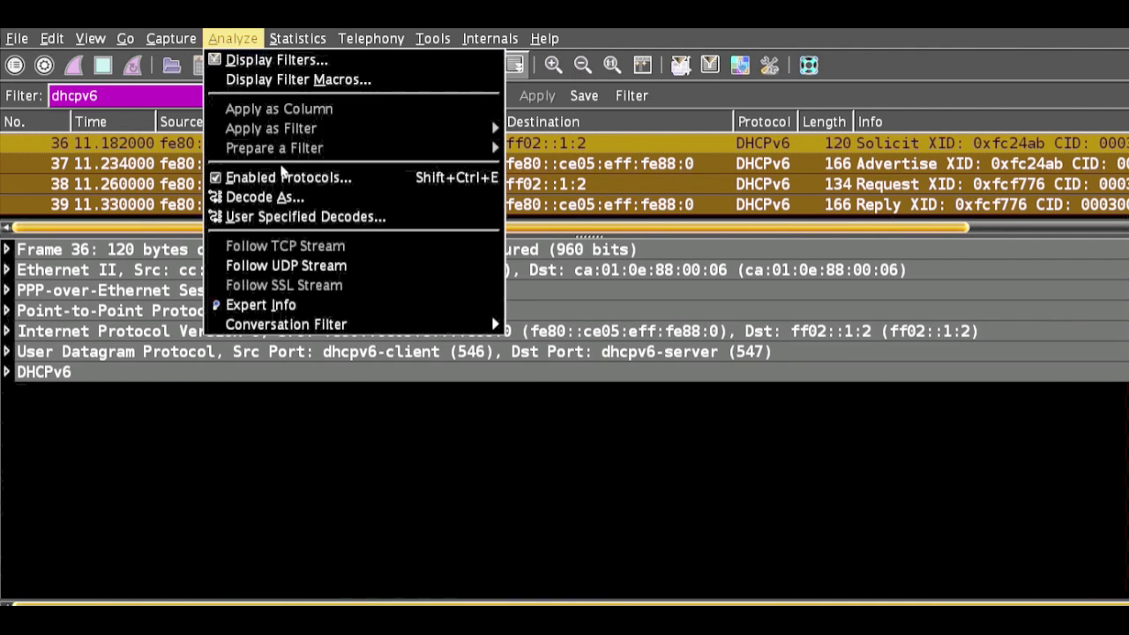
pyautogui.click(297, 202)
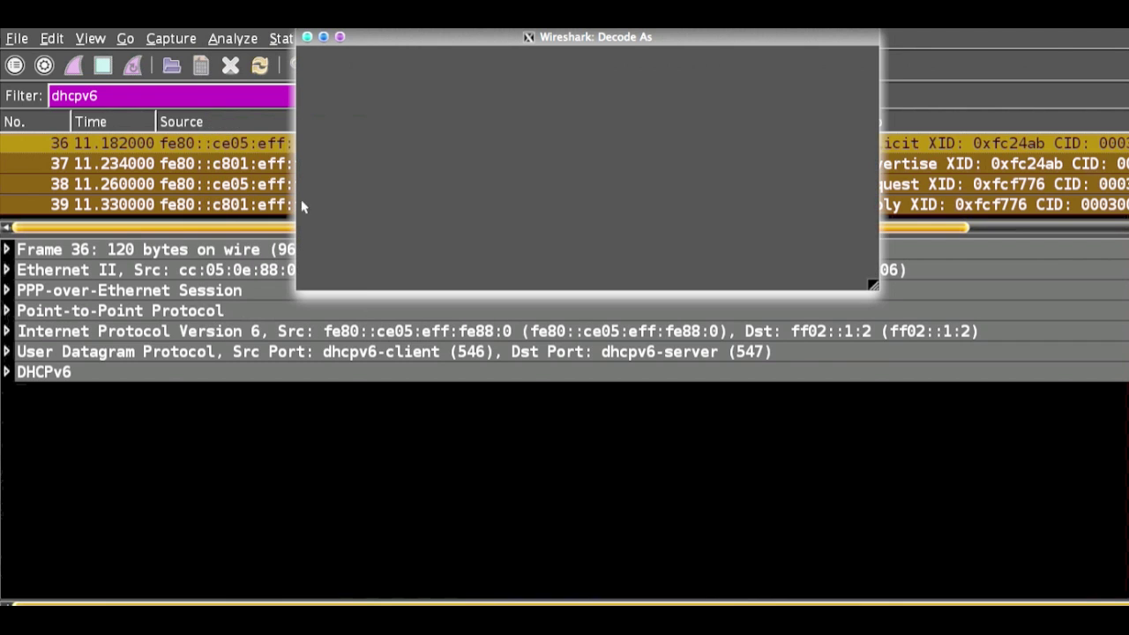
pyautogui.click(715, 177)
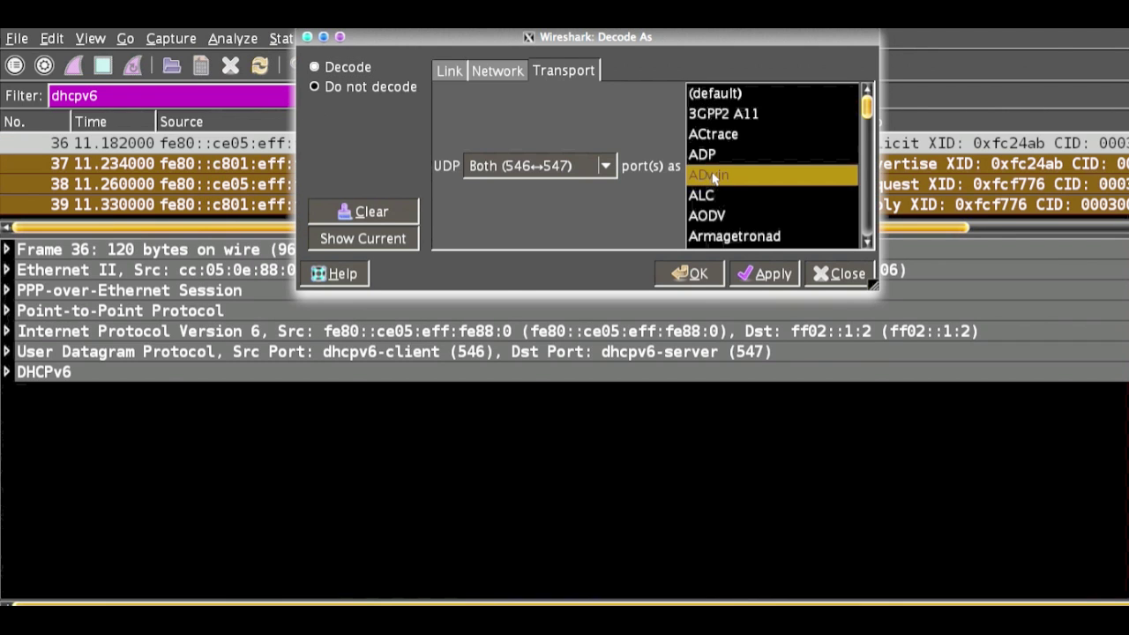
pyautogui.write('DH')
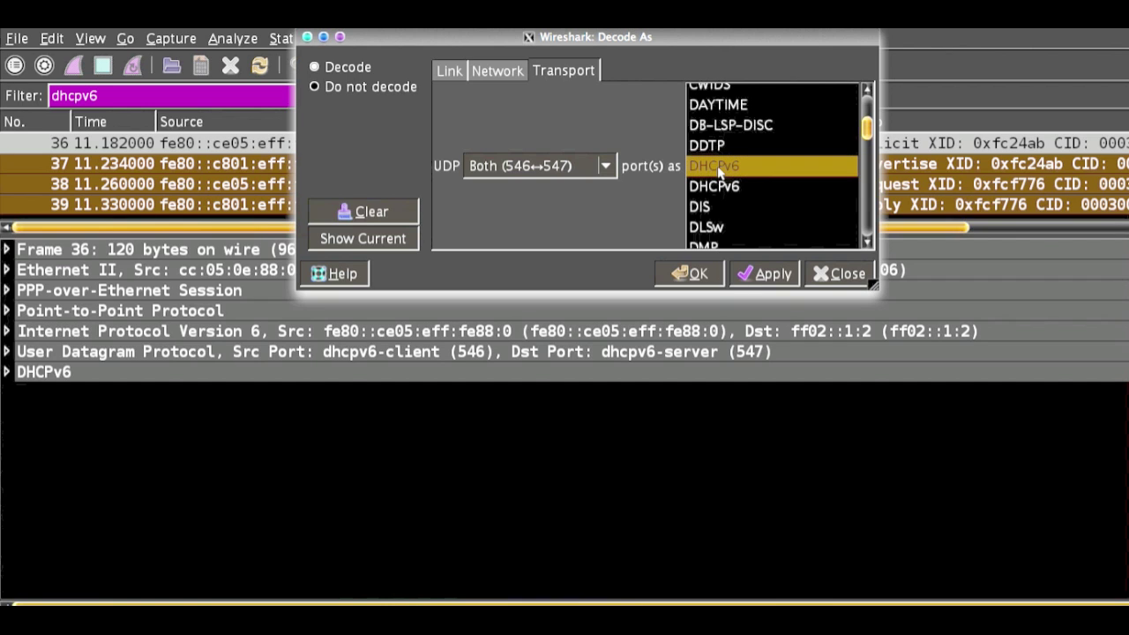
pyautogui.click(764, 275)
pyautogui.click(697, 276)
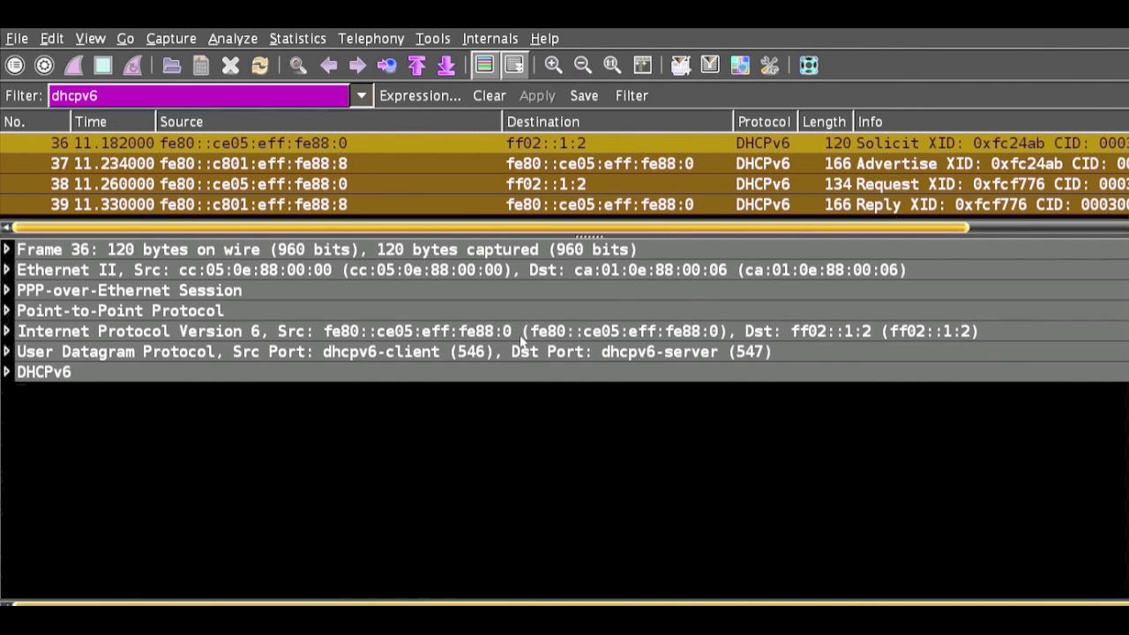
# Expand the DHCPv6 layer of the Solicit packet and examine its message type, transaction ID, client identifier and option entries
pyautogui.click(476, 354)
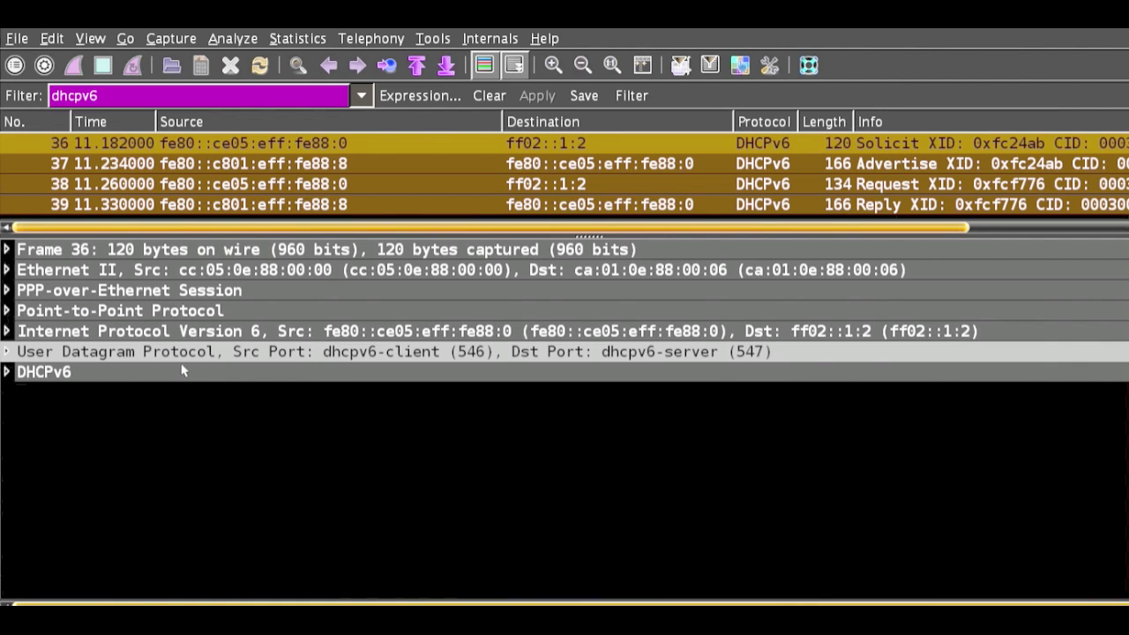
pyautogui.click(51, 374)
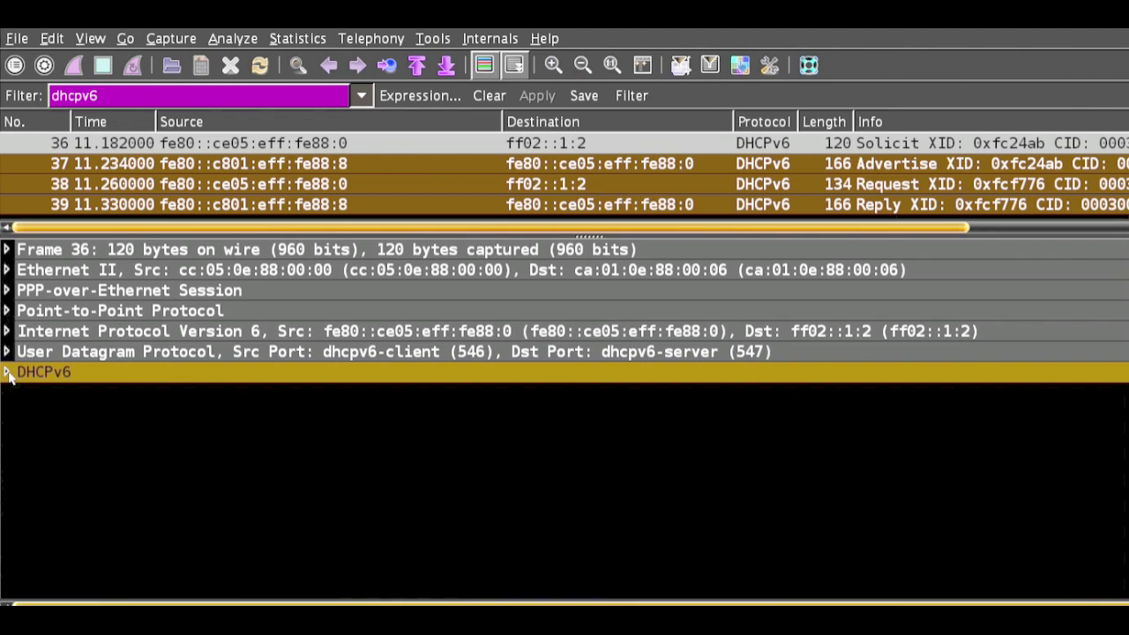
pyautogui.click(7, 372)
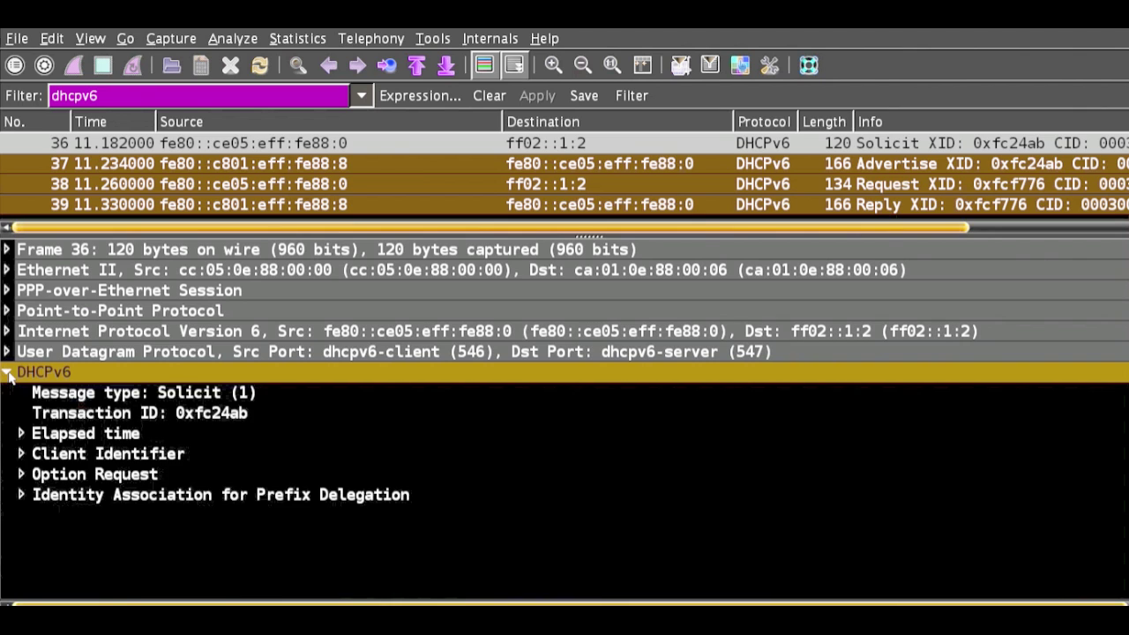
pyautogui.click(213, 395)
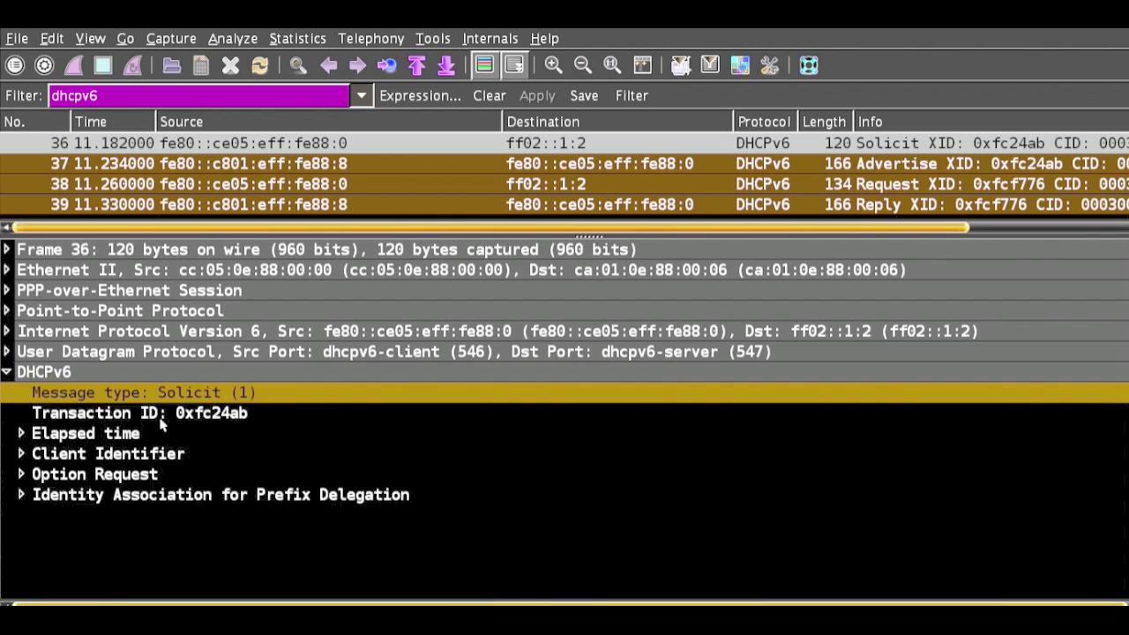
pyautogui.click(208, 415)
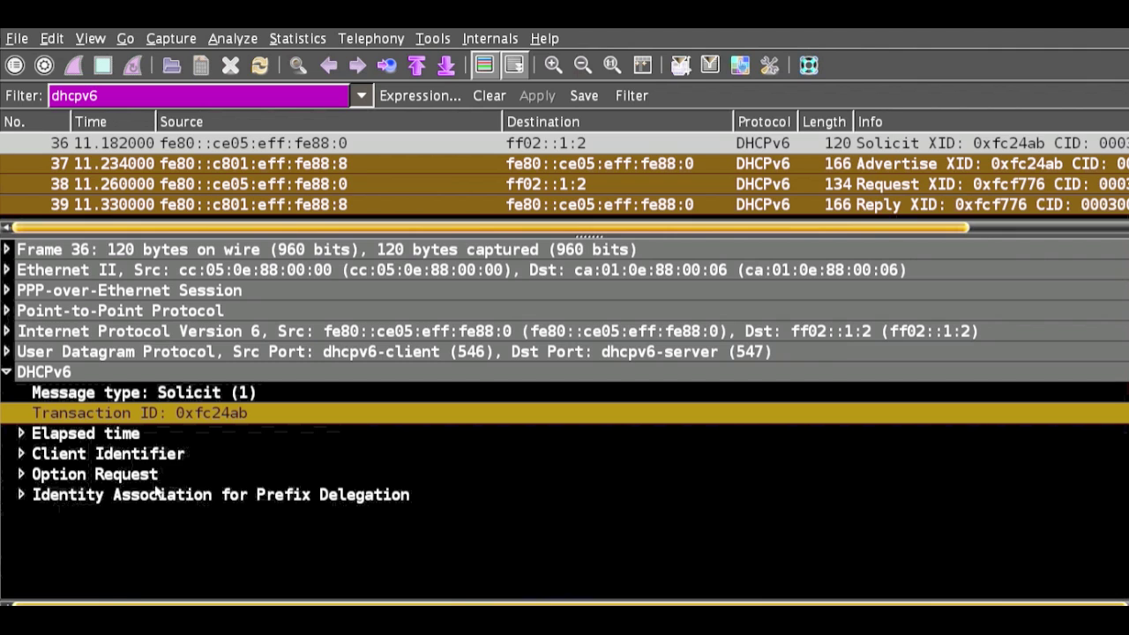
pyautogui.click(132, 463)
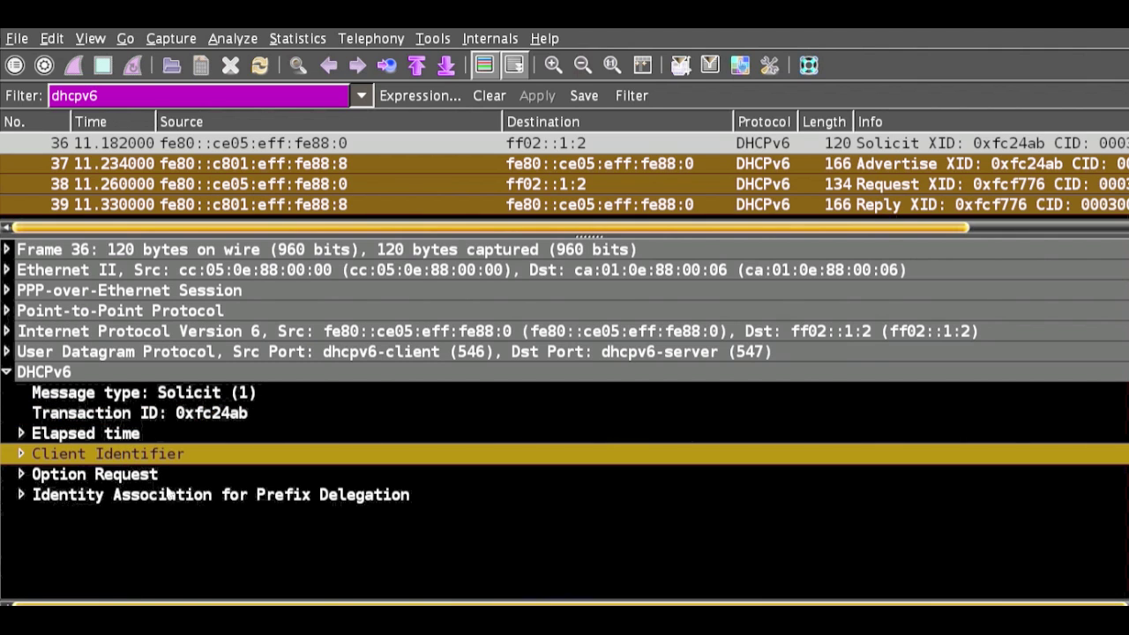
pyautogui.click(132, 477)
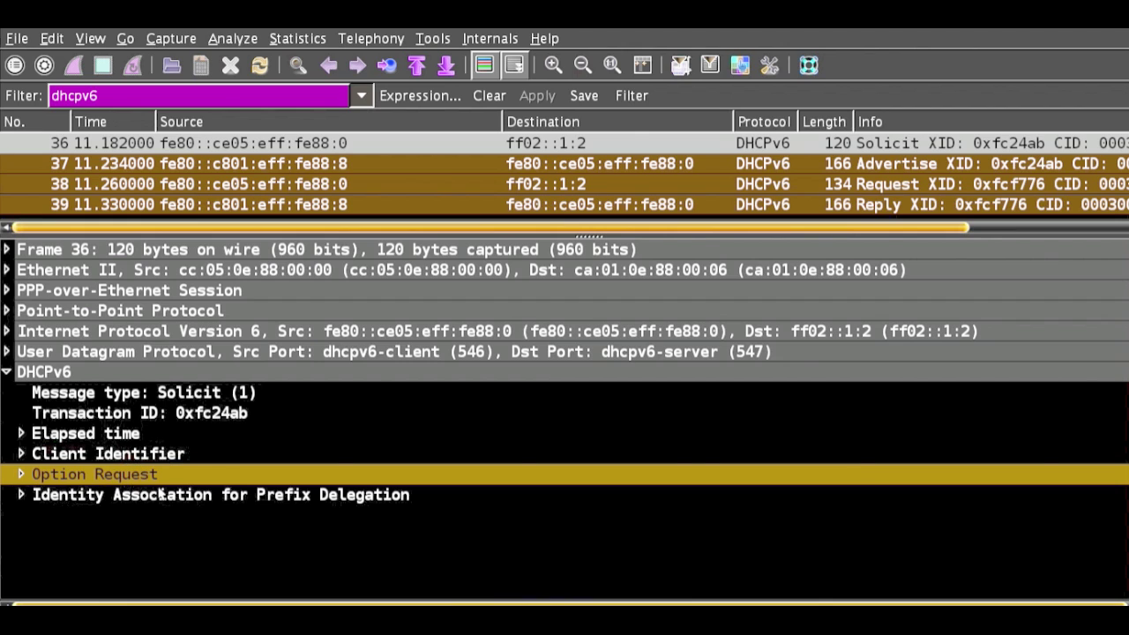
pyautogui.click(201, 497)
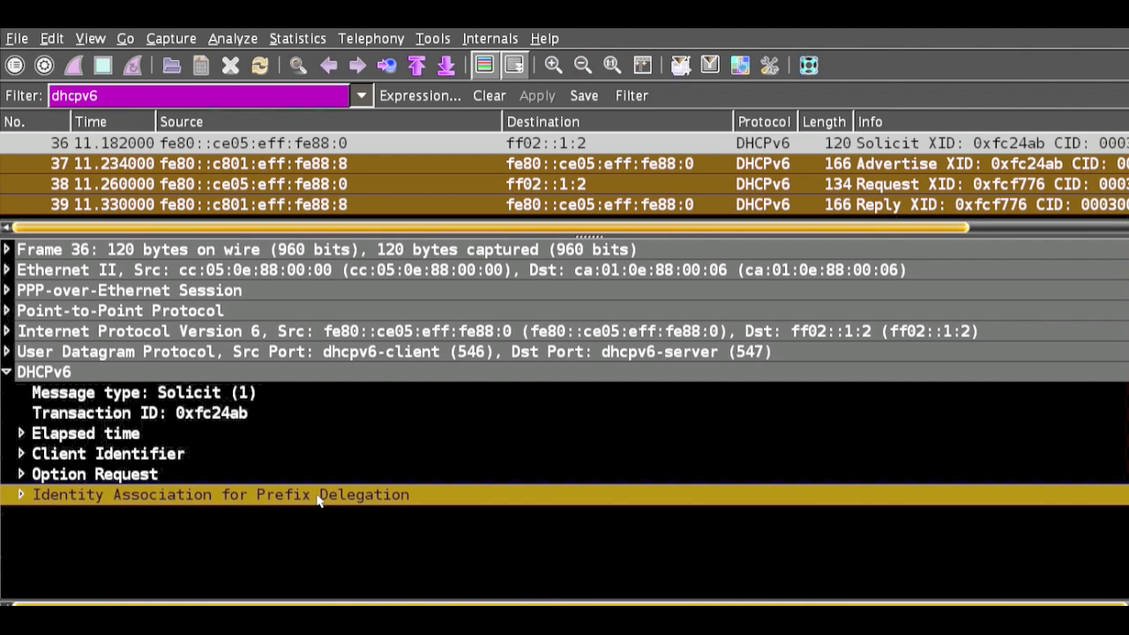
# Expand the Solicit packet's Option Request and examine the requested prefix delegation, DNS recursive name server and domain search list codes
pyautogui.click(155, 476)
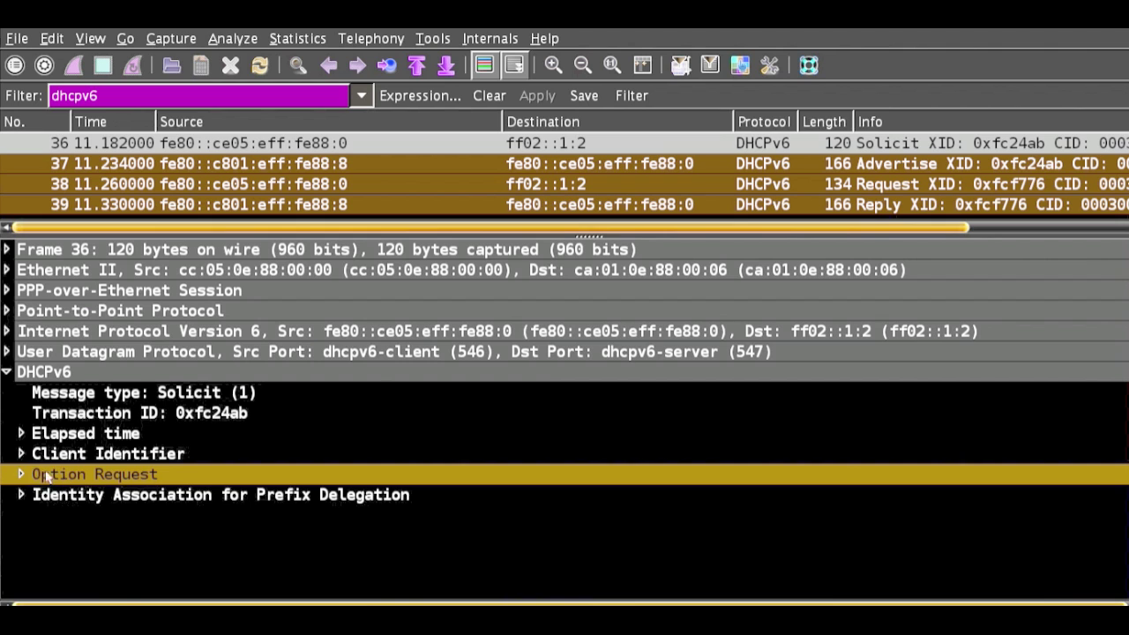
pyautogui.click(21, 476)
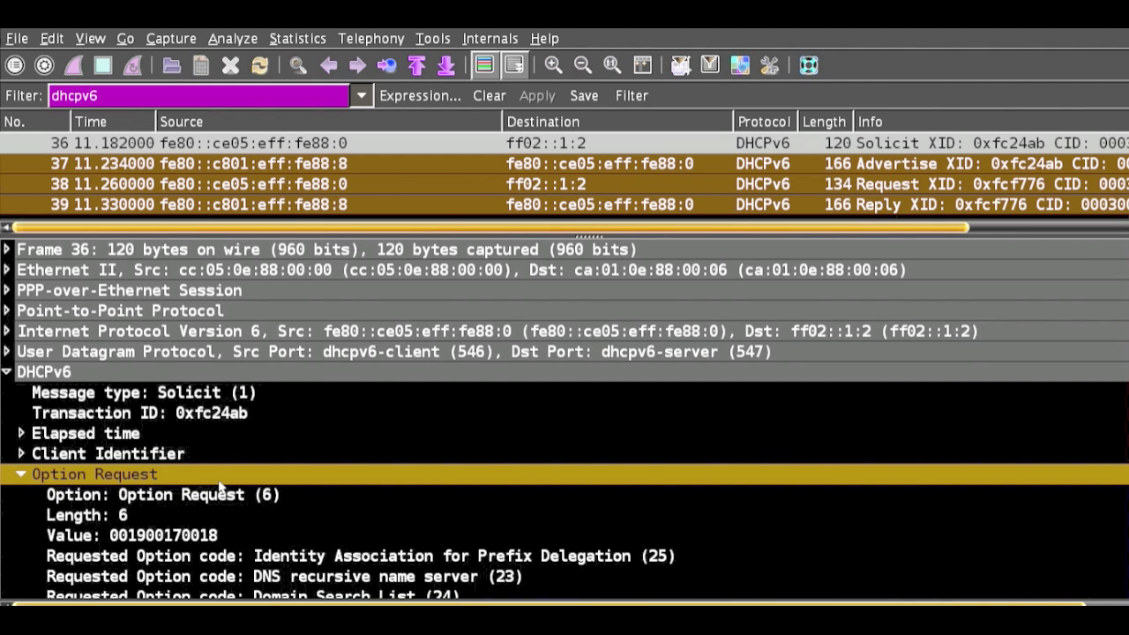
pyautogui.click(440, 530)
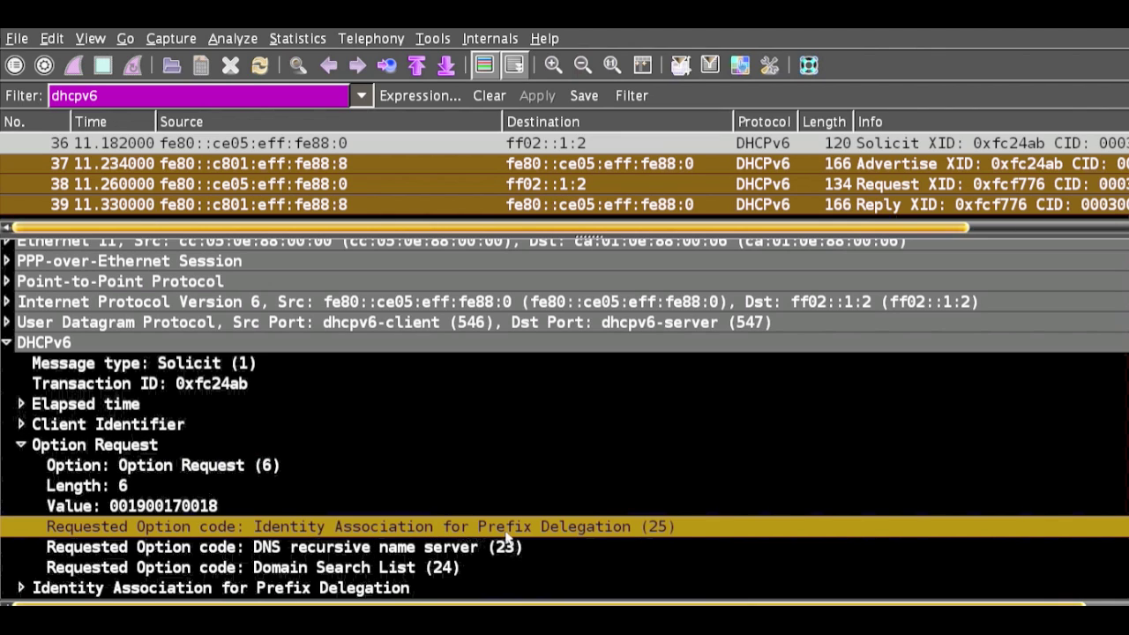
pyautogui.click(420, 549)
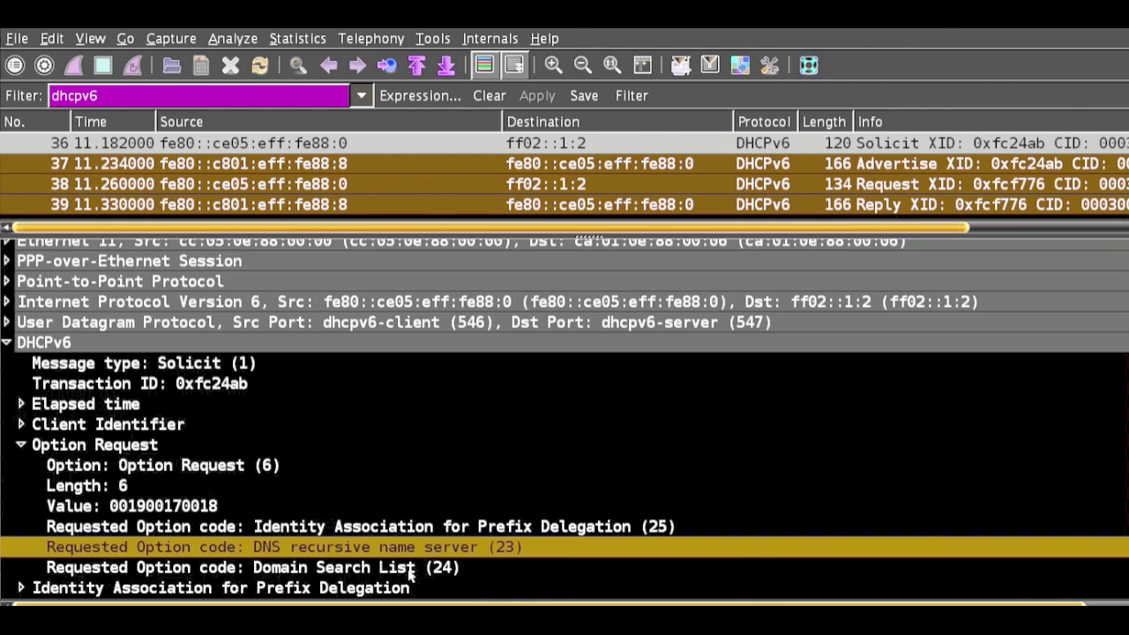
pyautogui.click(408, 570)
# Expand the Solicit packet's Identity Association for Prefix Delegation, examine its IAID and length, and review the DHCPv6 section again
pyautogui.click(325, 591)
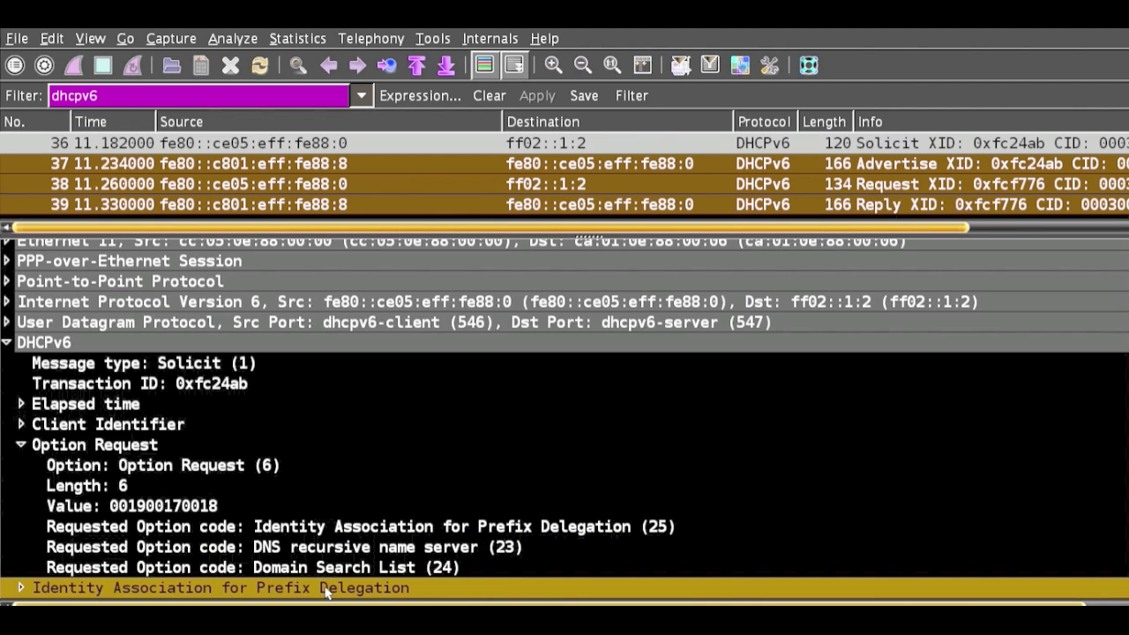
pyautogui.click(20, 587)
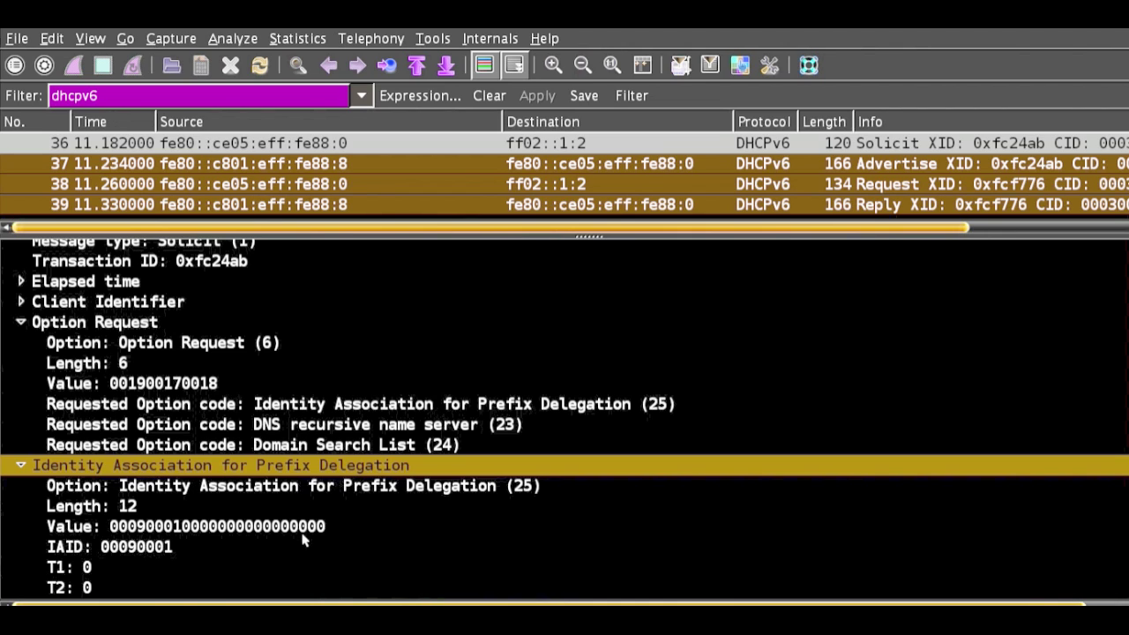
pyautogui.click(137, 548)
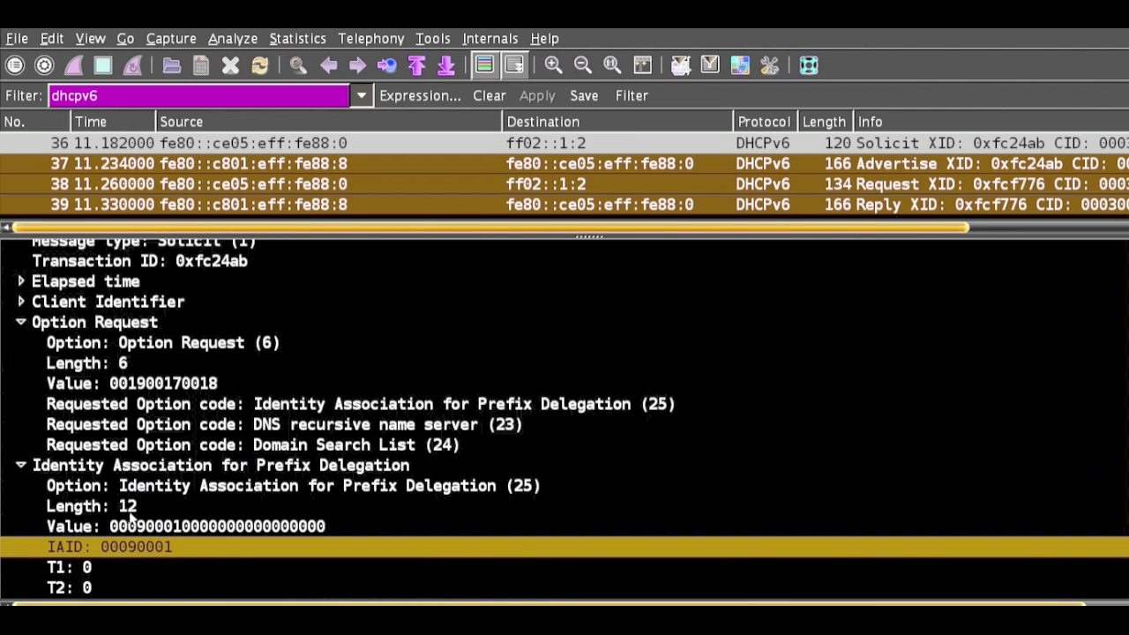
pyautogui.click(130, 510)
pyautogui.scroll(3, 228, 429)
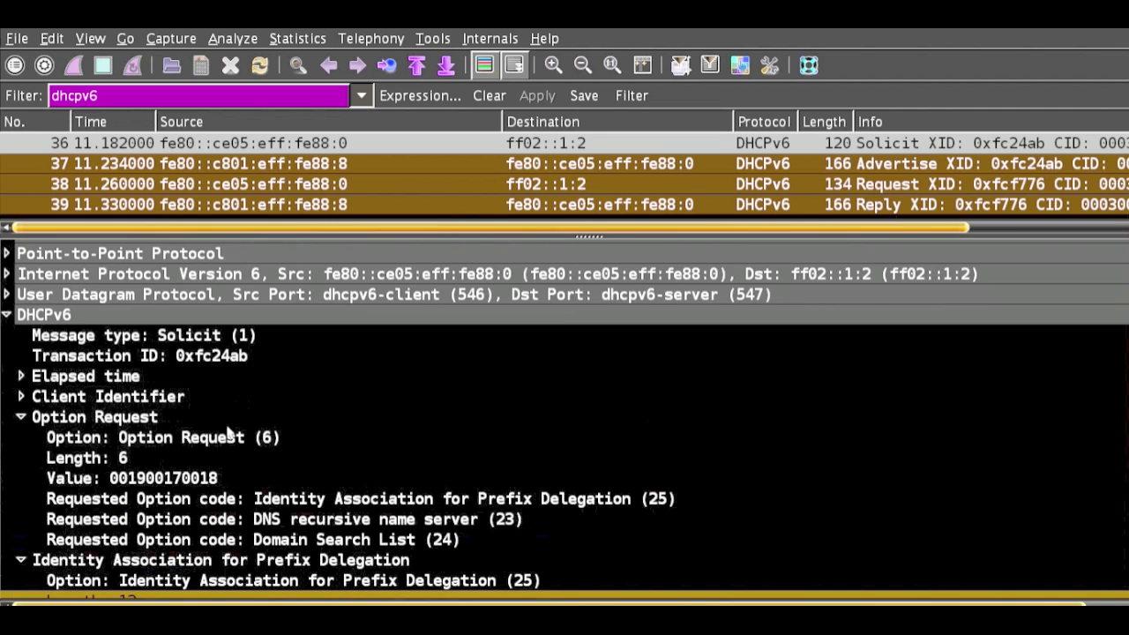
pyautogui.click(67, 365)
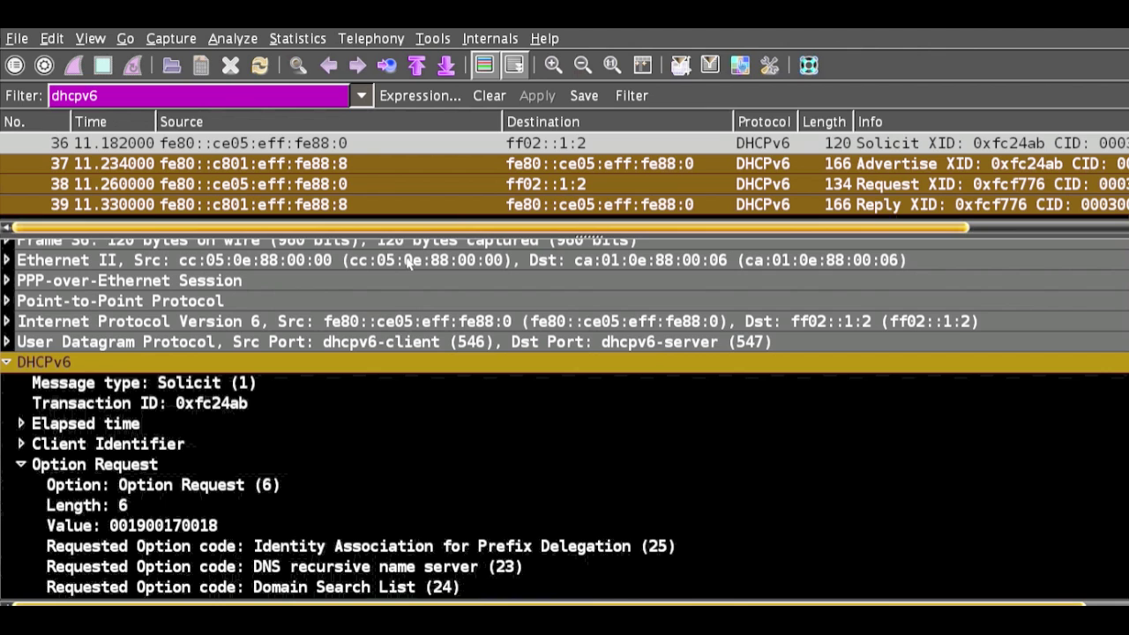
pyautogui.scroll(-3, 558, 481)
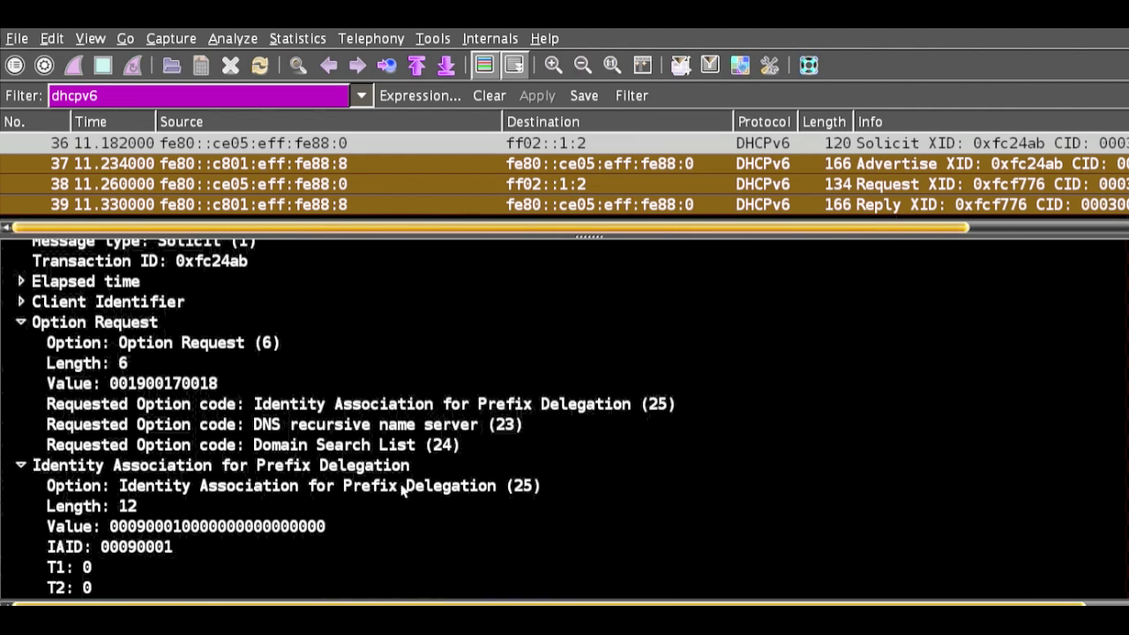
pyautogui.scroll(3, 474, 468)
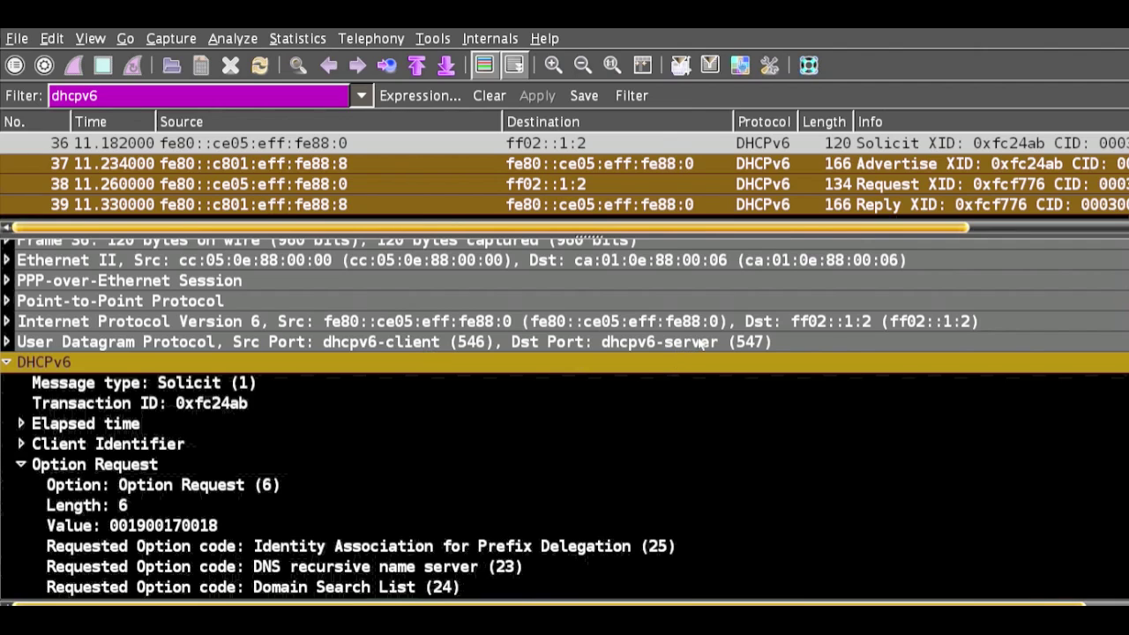
# Check the Advertise packet's message type and compare its transaction ID with that of the Solicit packet
pyautogui.click(599, 164)
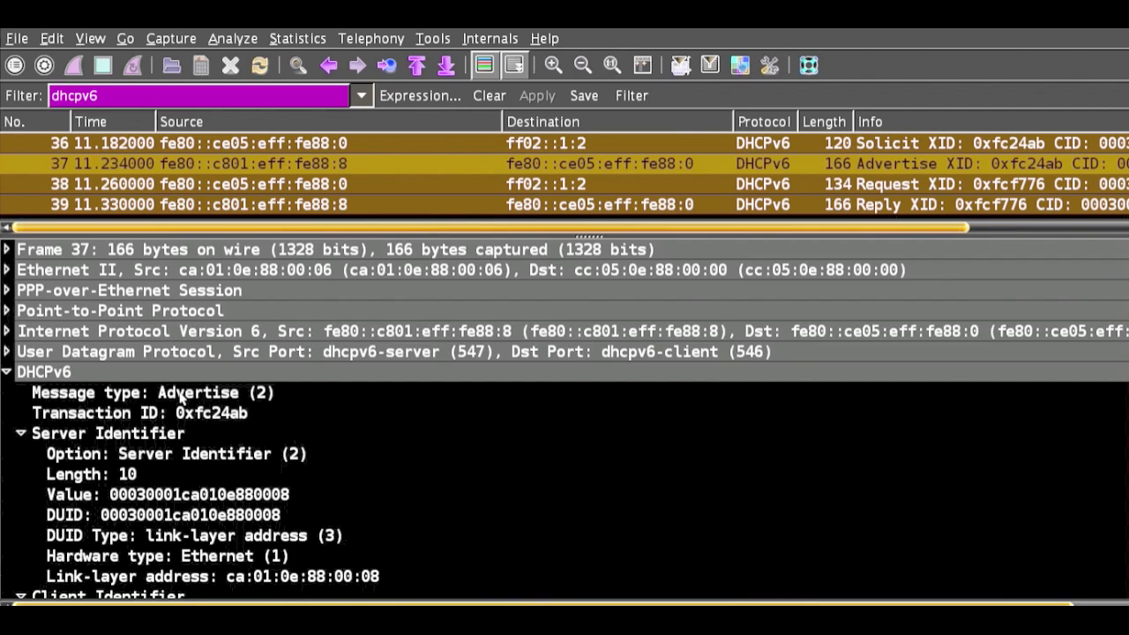
pyautogui.click(181, 397)
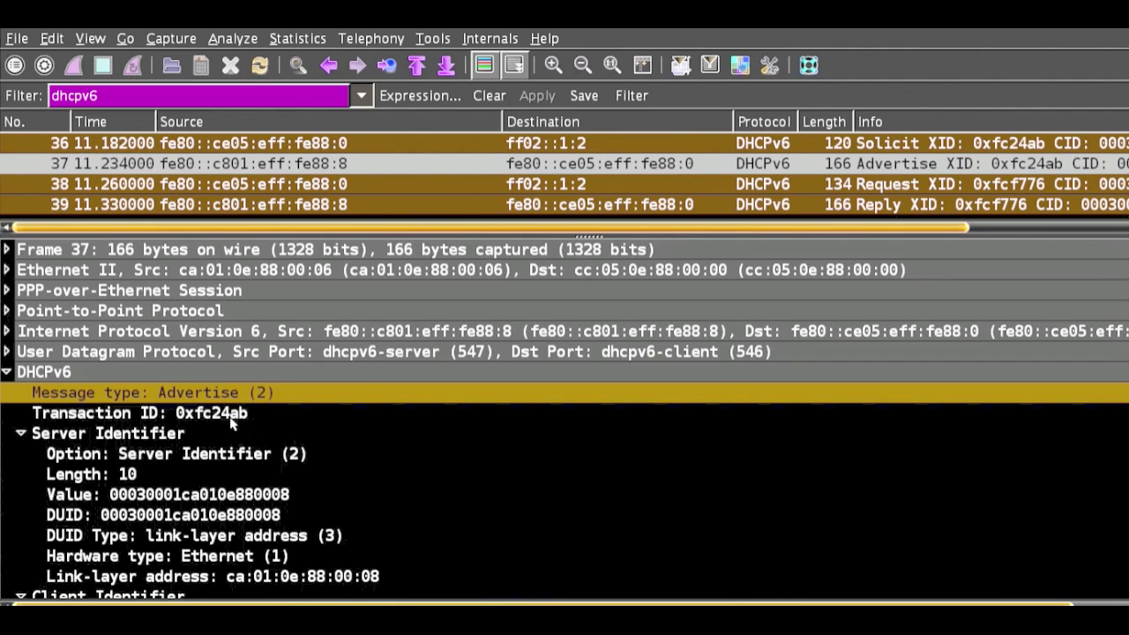
pyautogui.click(231, 415)
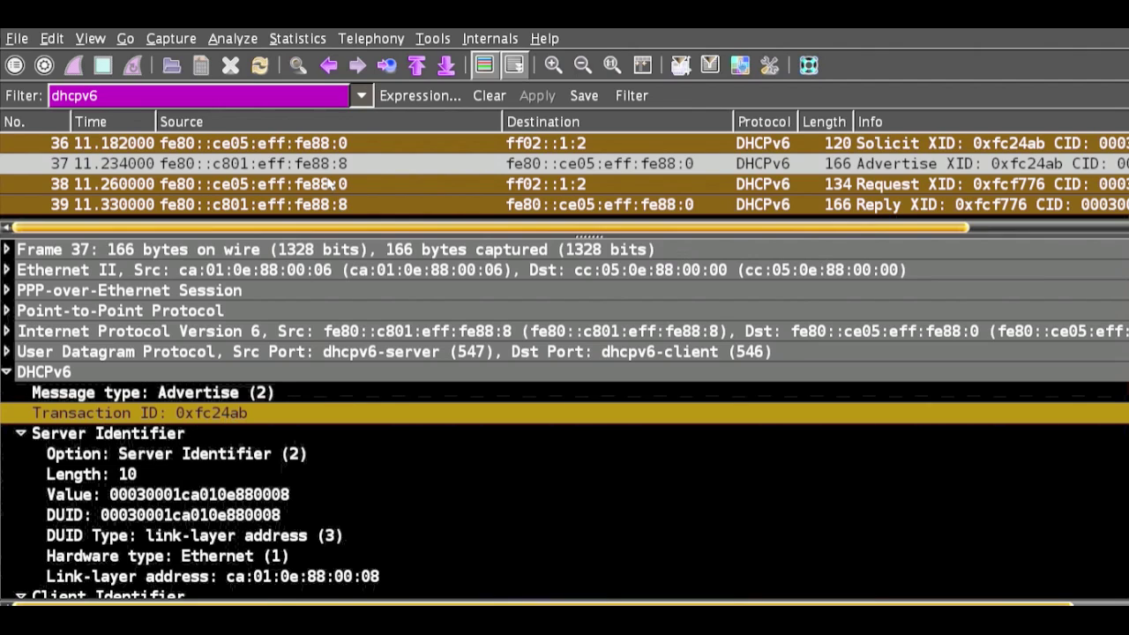
pyautogui.click(319, 148)
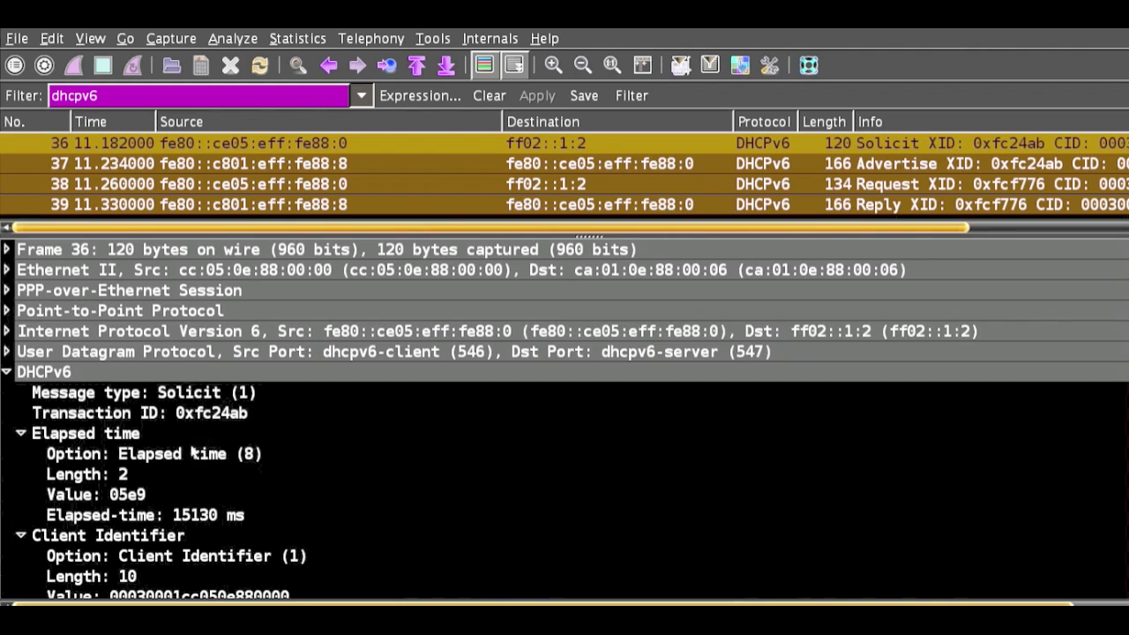
pyautogui.click(231, 415)
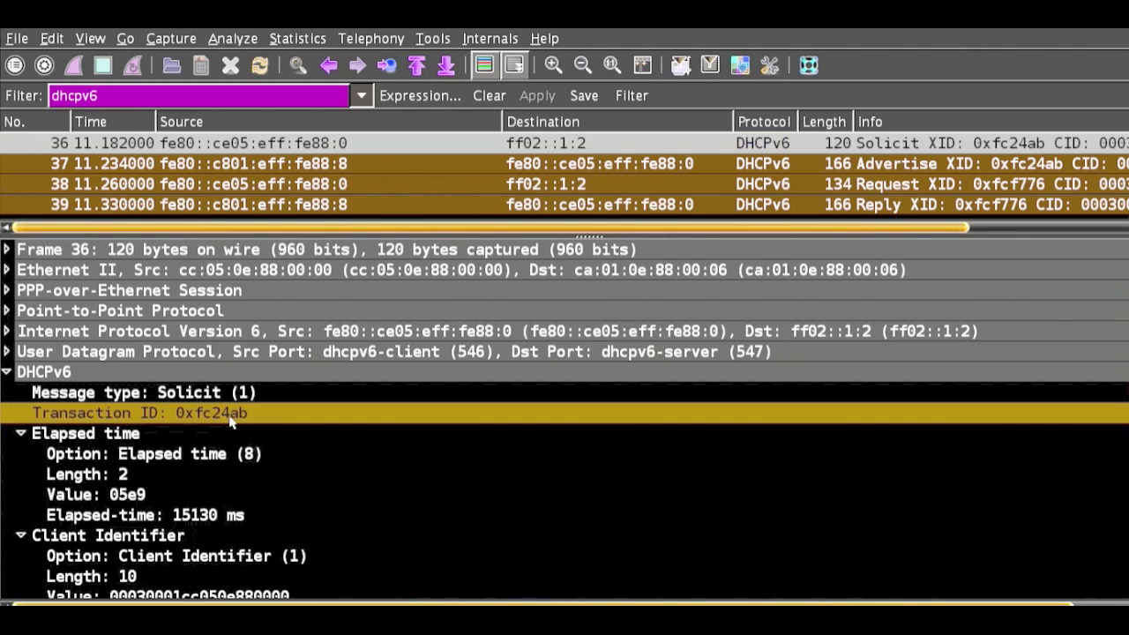
# Select the Advertise packet and examine its Server Identifier's DUID, DUID type, hardware type and link-layer address
pyautogui.click(333, 170)
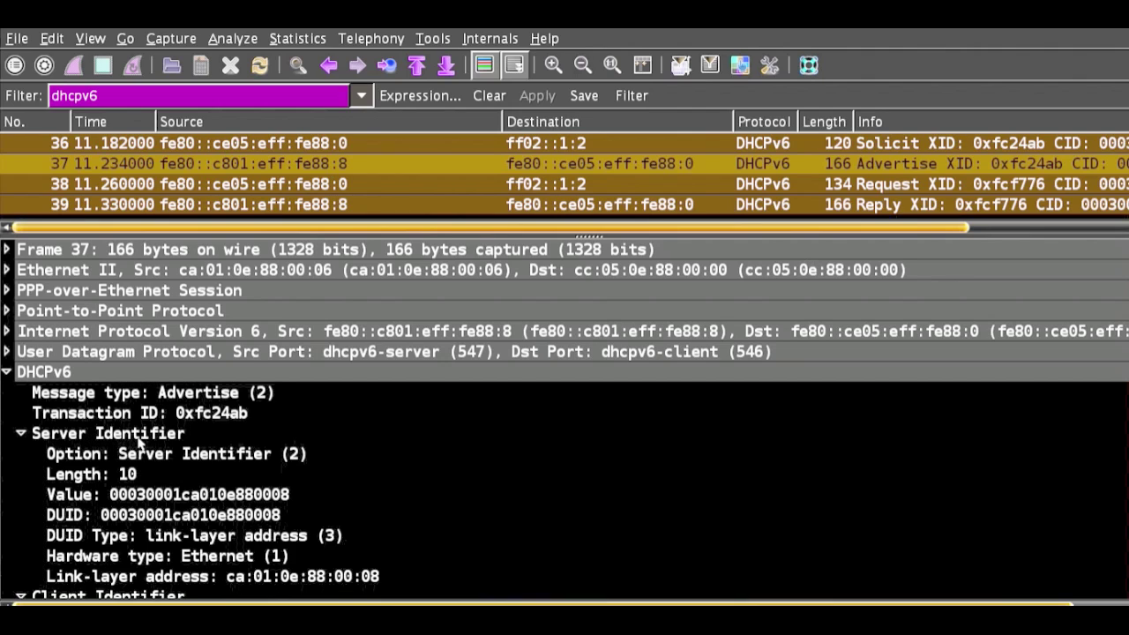
pyautogui.scroll(-1, 139, 443)
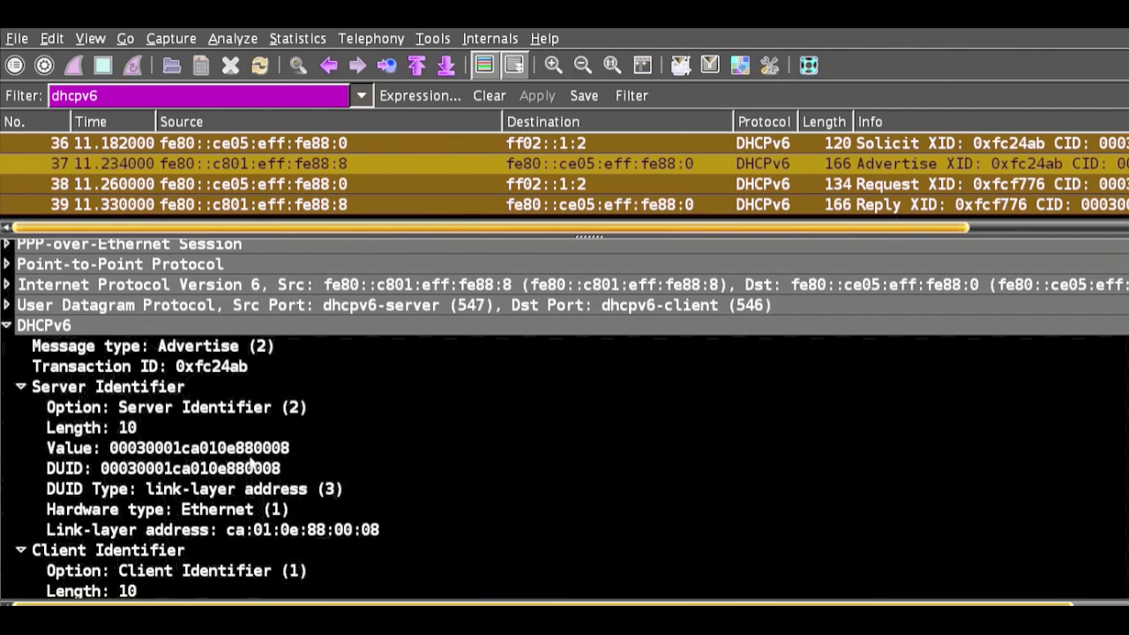
pyautogui.click(75, 475)
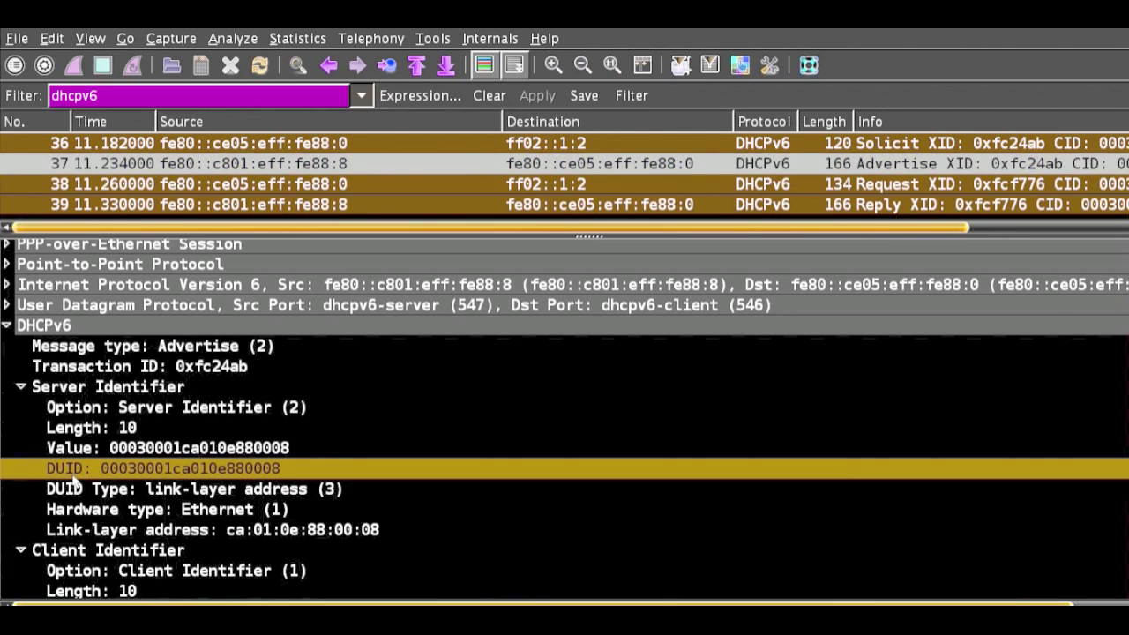
pyautogui.click(244, 490)
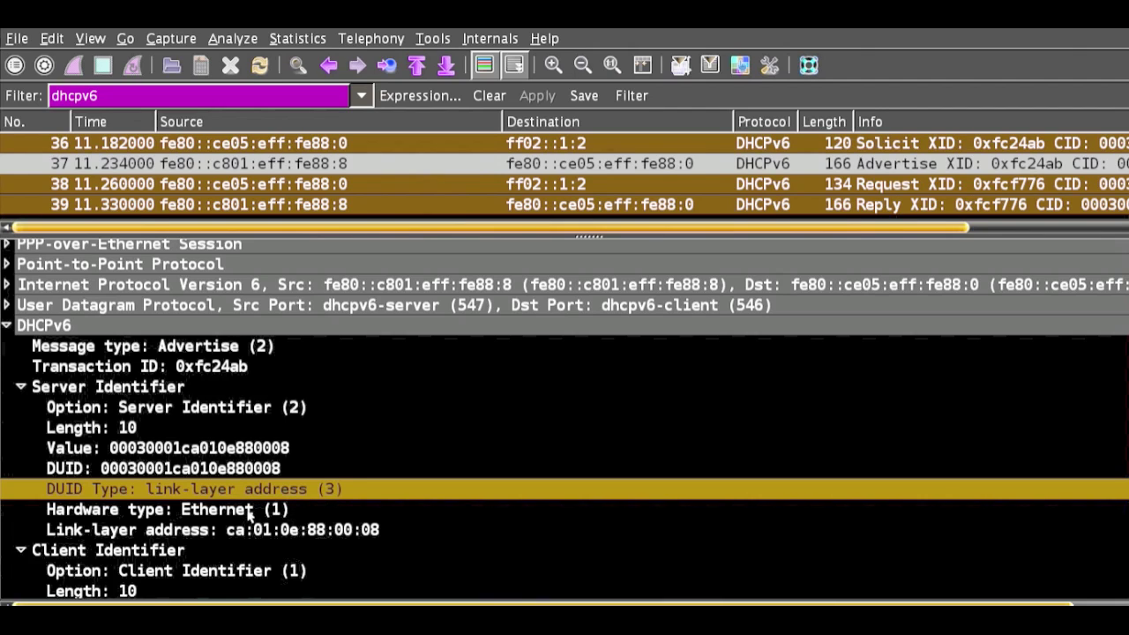
pyautogui.click(250, 511)
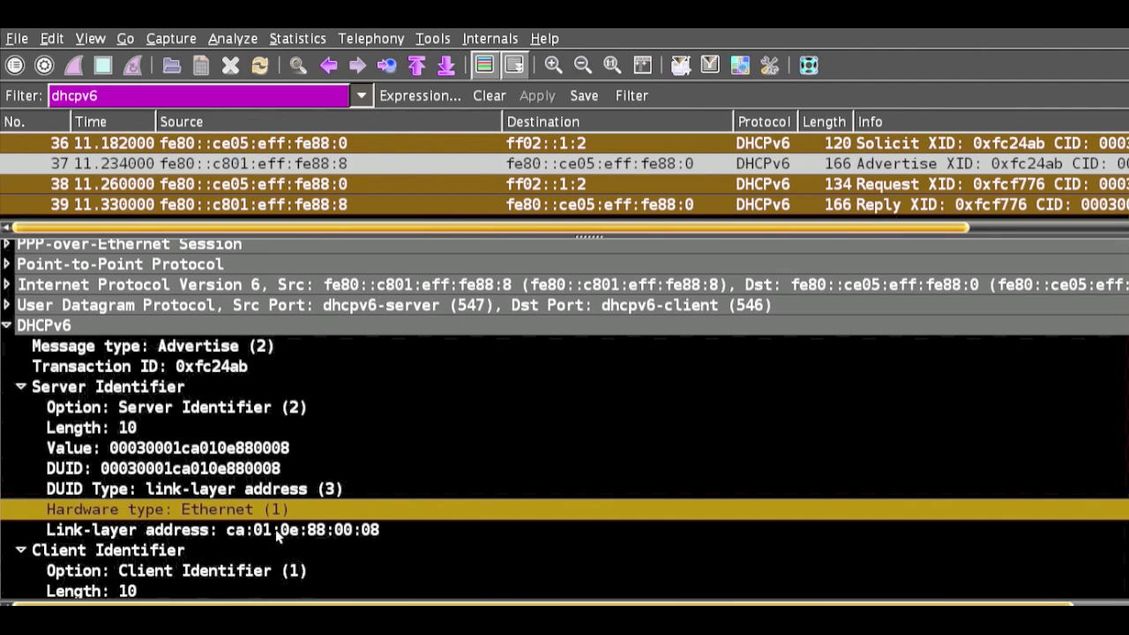
pyautogui.click(278, 533)
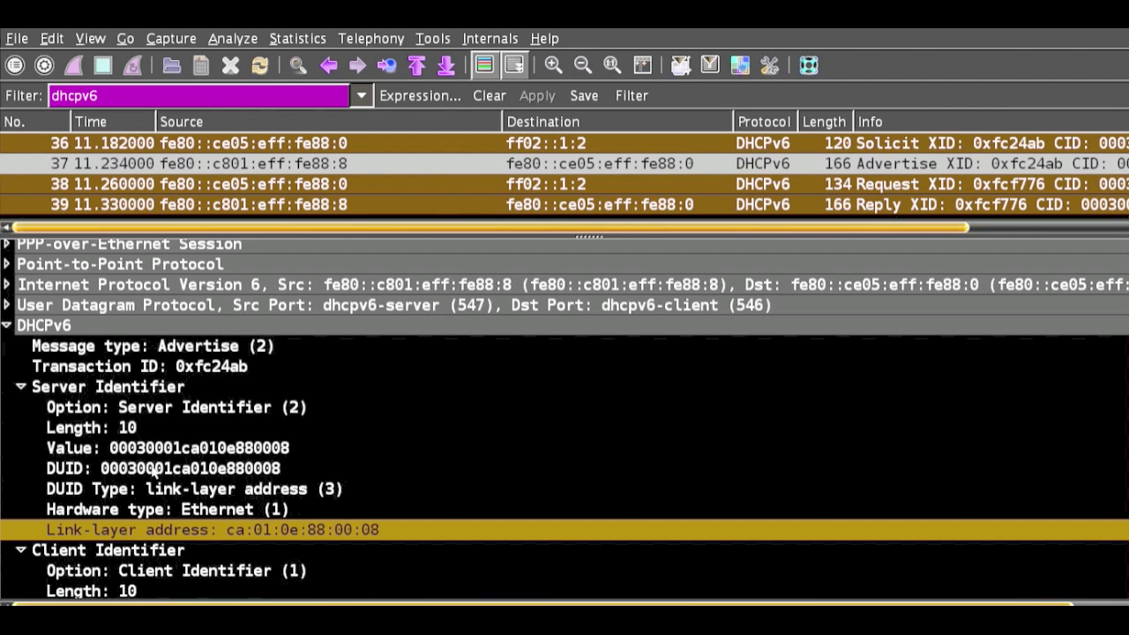
# Collapse the Advertise packet's Client Identifier and examine the option code of its Domain Search List
pyautogui.scroll(-3, 152, 498)
pyautogui.scroll(-1, 151, 499)
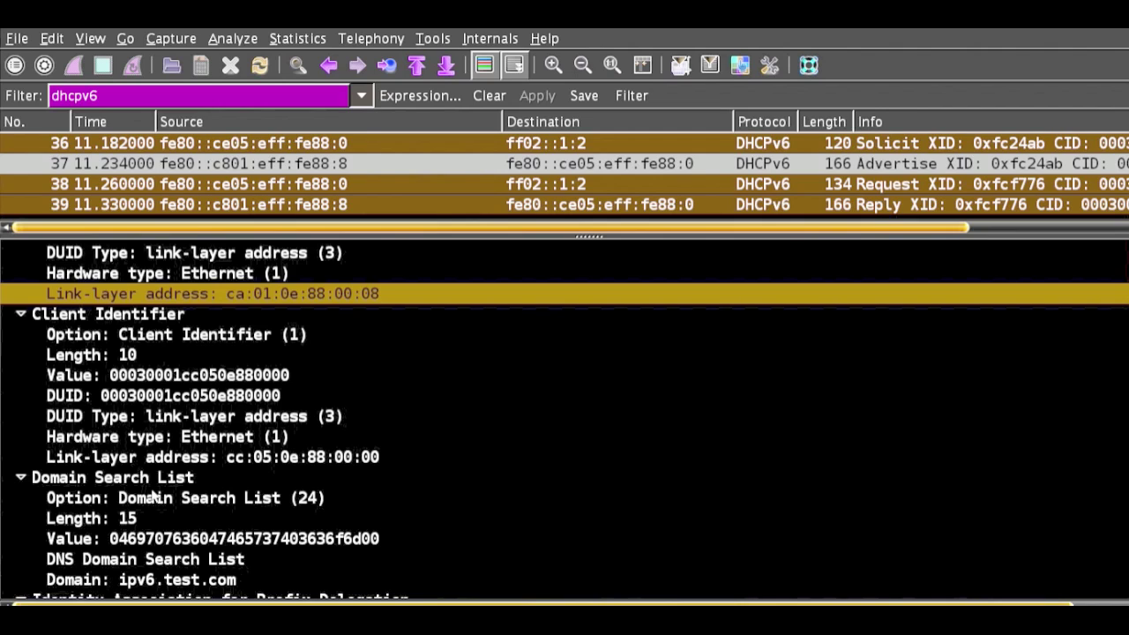
pyautogui.click(22, 315)
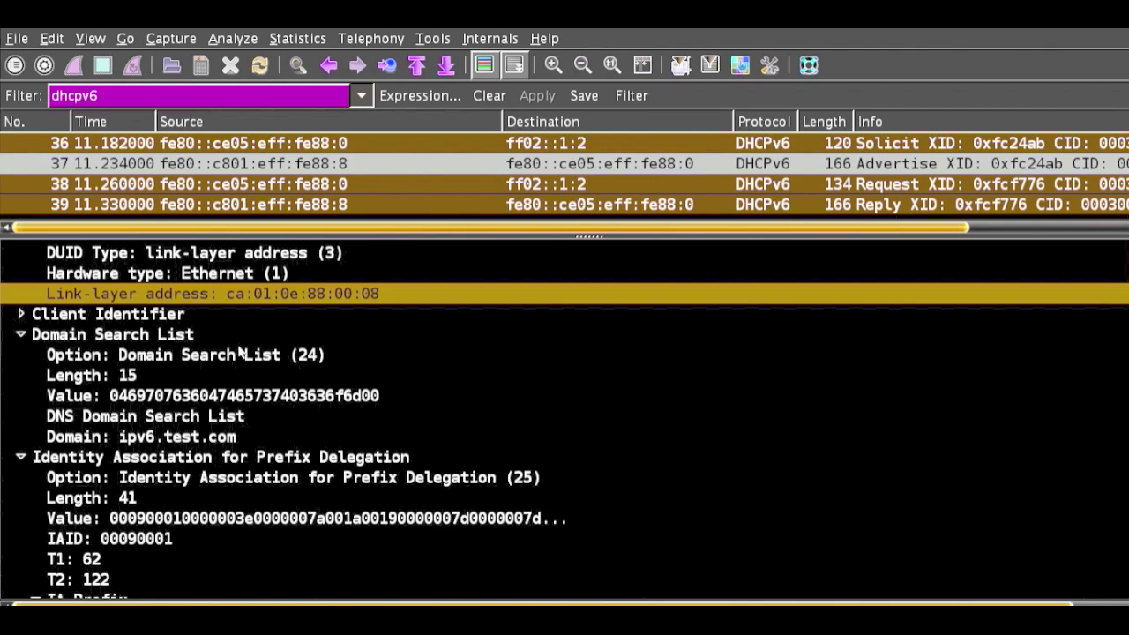
pyautogui.click(310, 356)
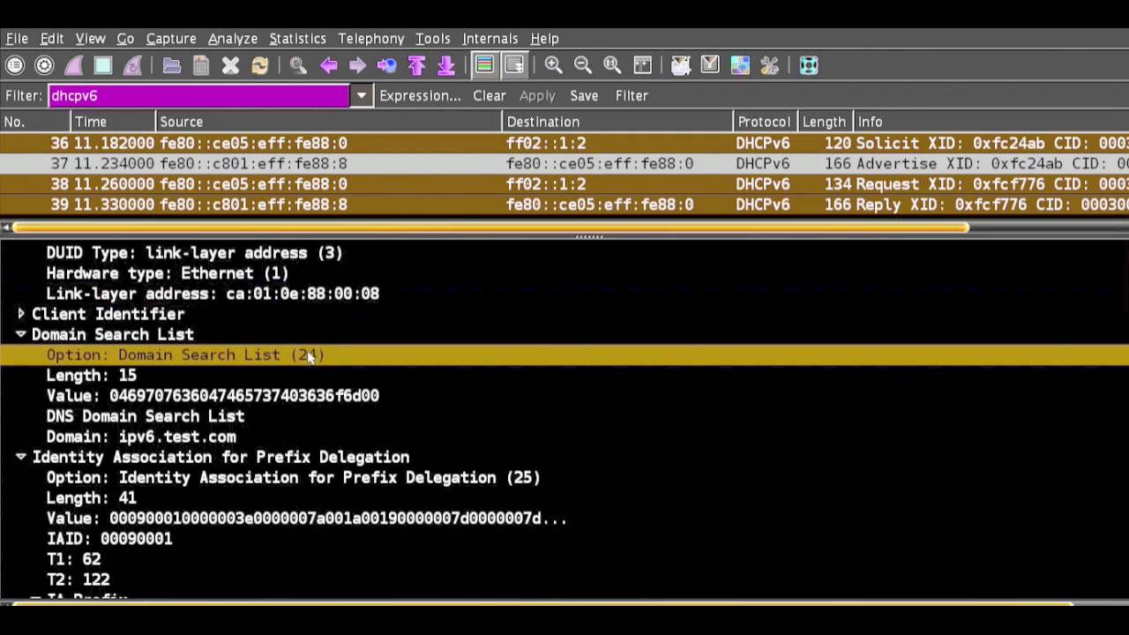
# Expand the Option Request in the Solicit packet and check its requested Domain Search List code
pyautogui.click(344, 143)
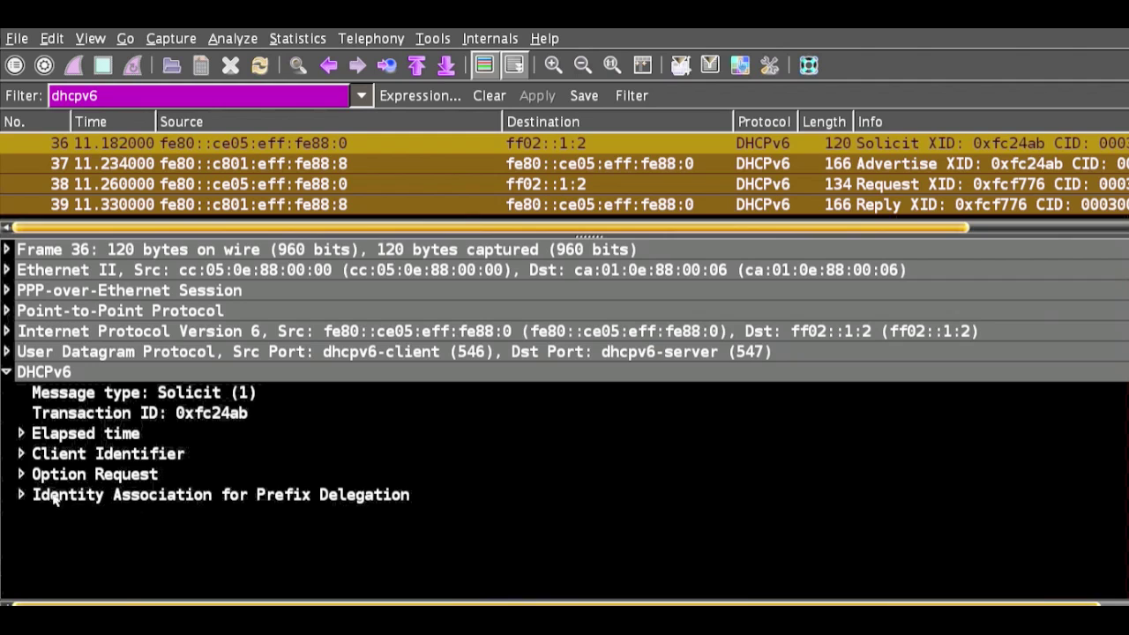
pyautogui.click(20, 475)
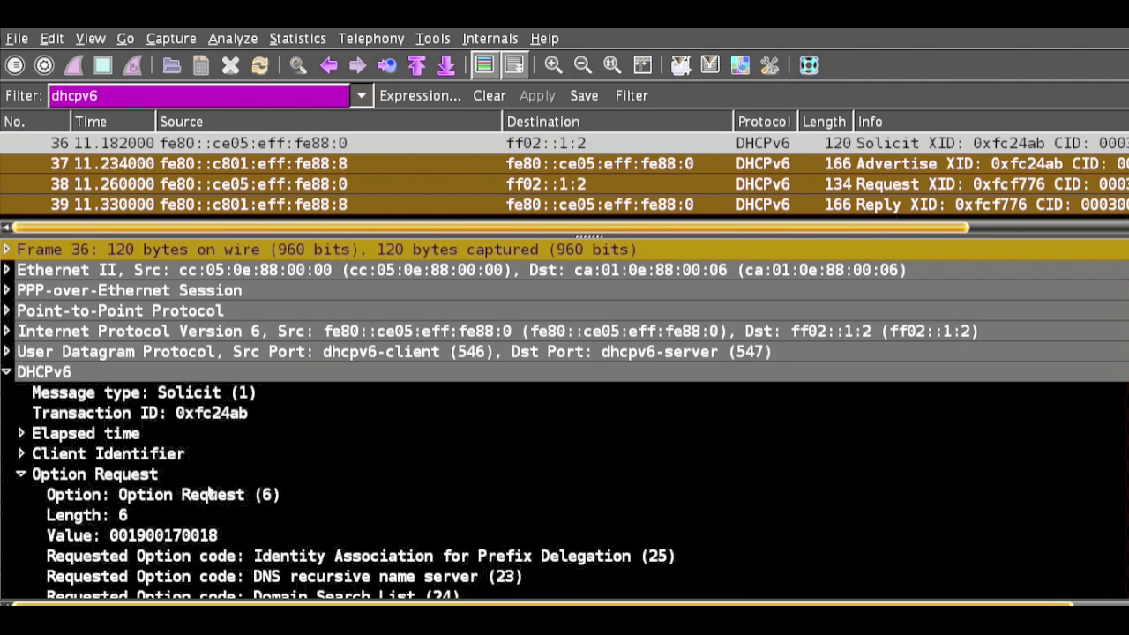
pyautogui.scroll(-1, 210, 492)
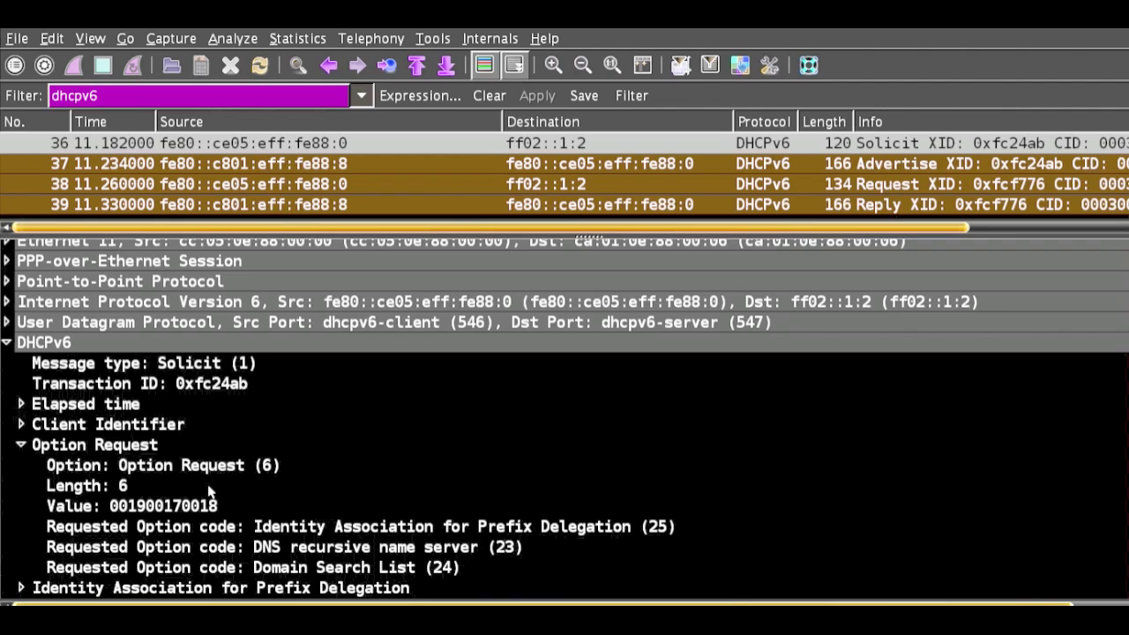
pyautogui.click(411, 572)
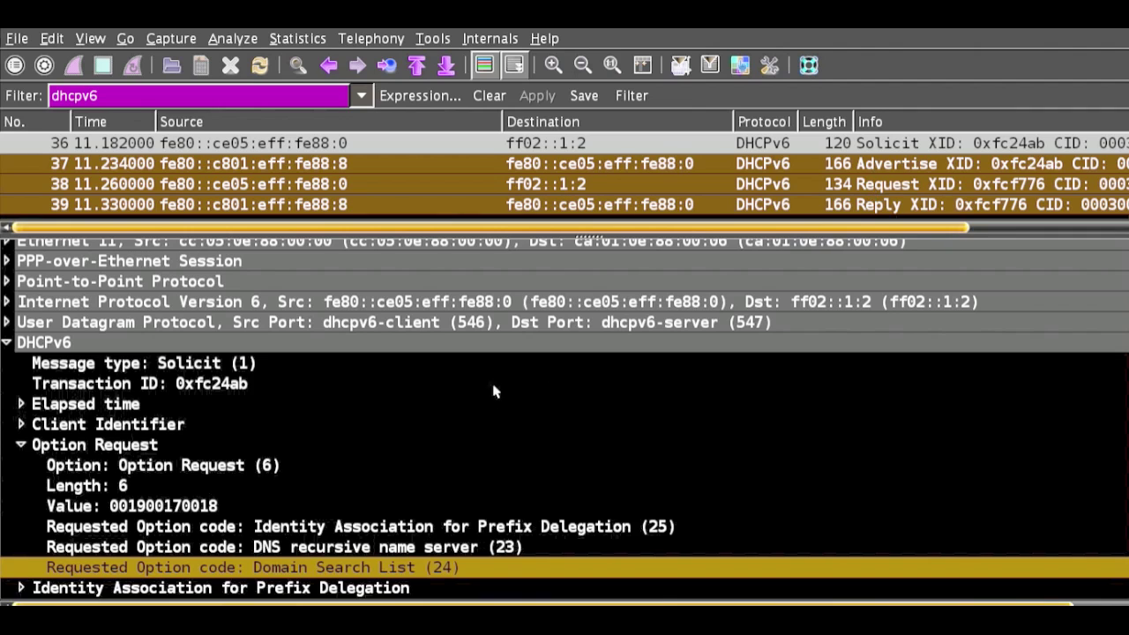
# Return to the Advertise packet and match its Domain Search List option code against the Solicit packet's request
pyautogui.click(867, 164)
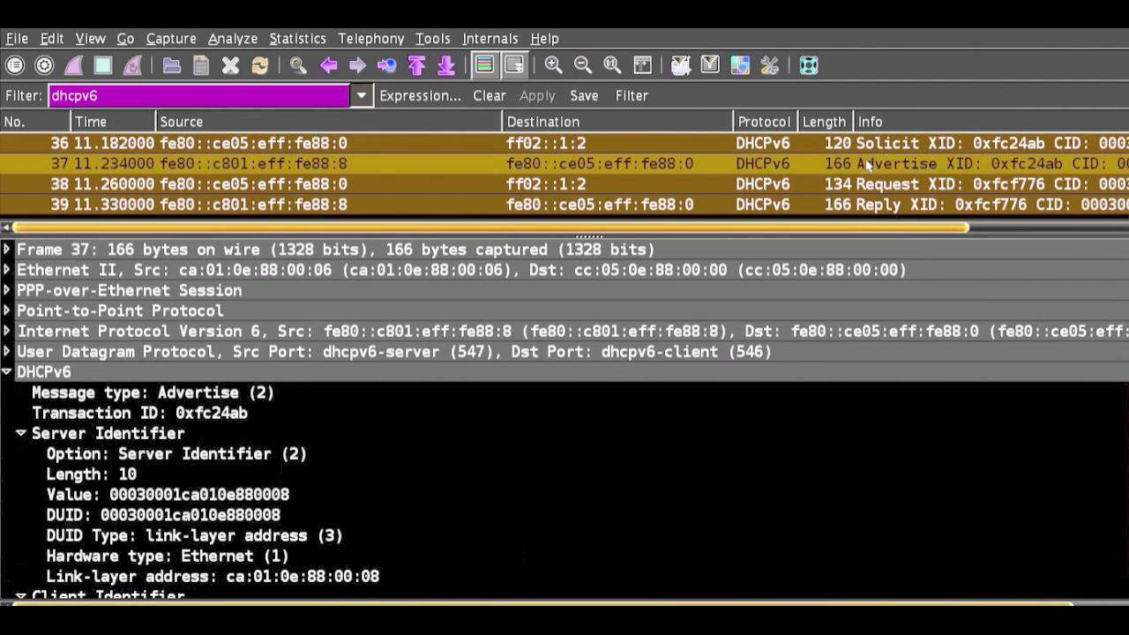
pyautogui.scroll(-4, 505, 396)
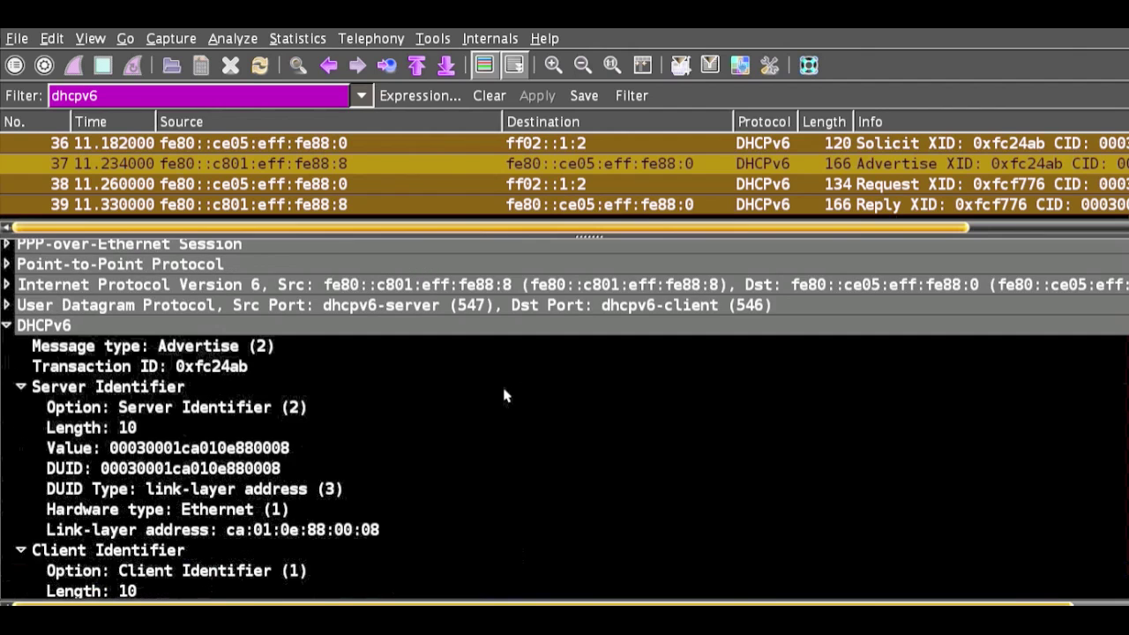
pyautogui.scroll(-3, 505, 395)
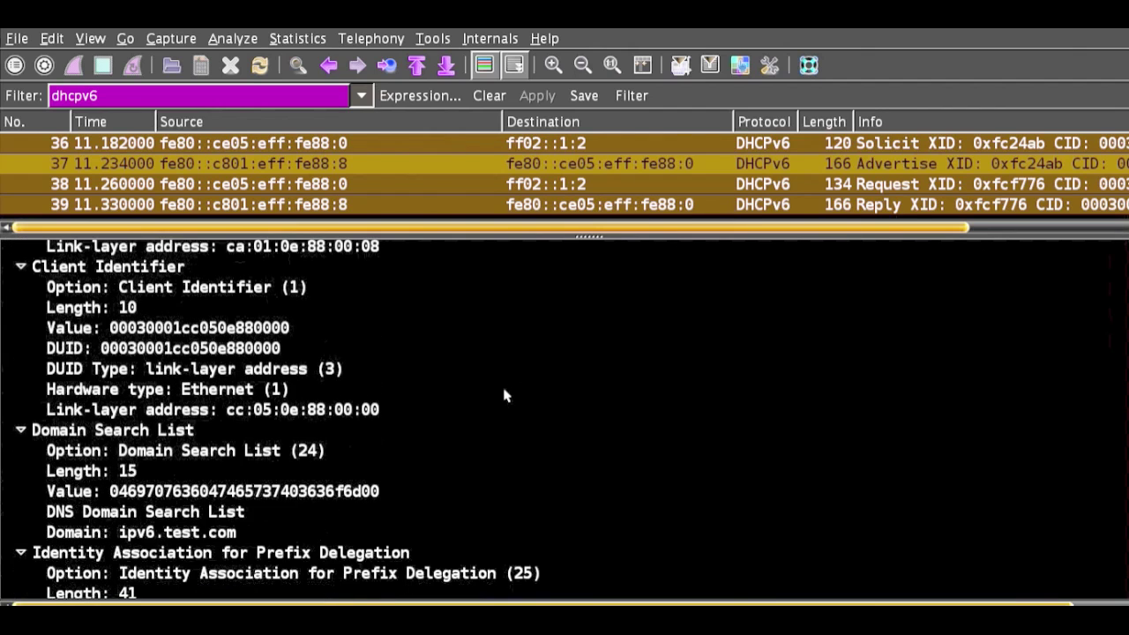
pyautogui.click(306, 452)
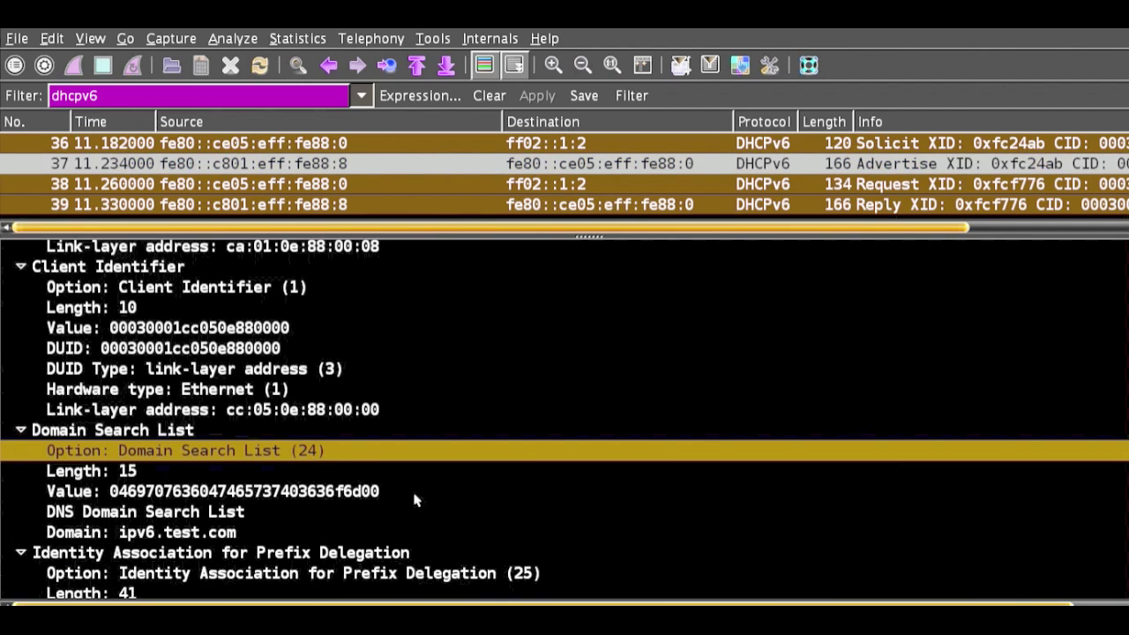
# Examine the Advertise packet's Identity Association for Prefix Delegation, including the IA Prefix lifetimes, prefix length and prefix address
pyautogui.scroll(-3, 416, 500)
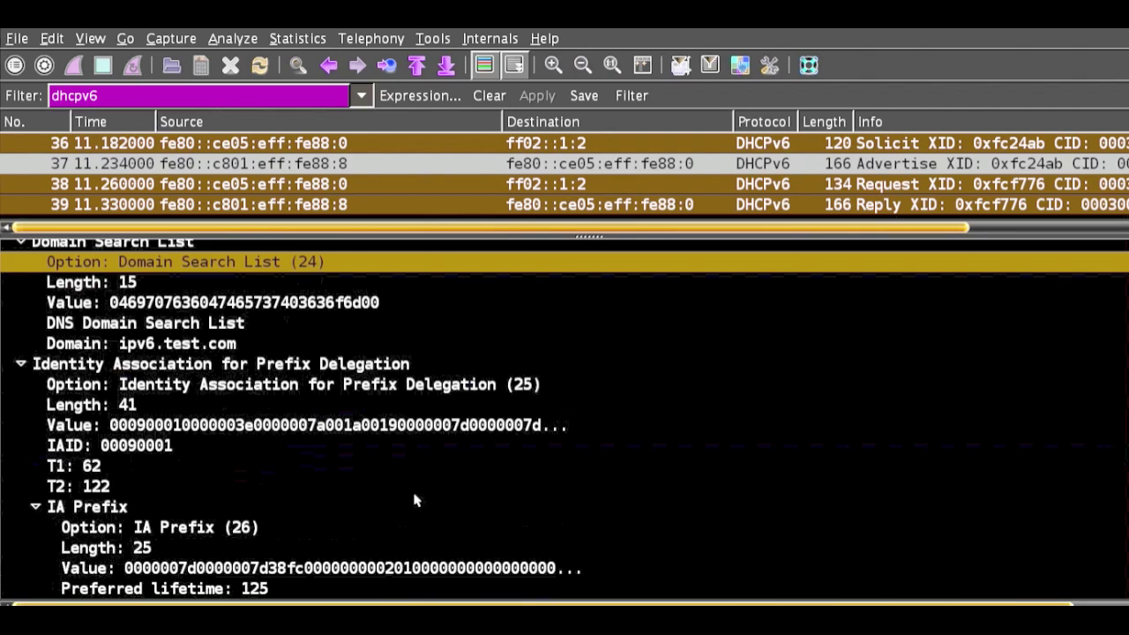
pyautogui.click(375, 368)
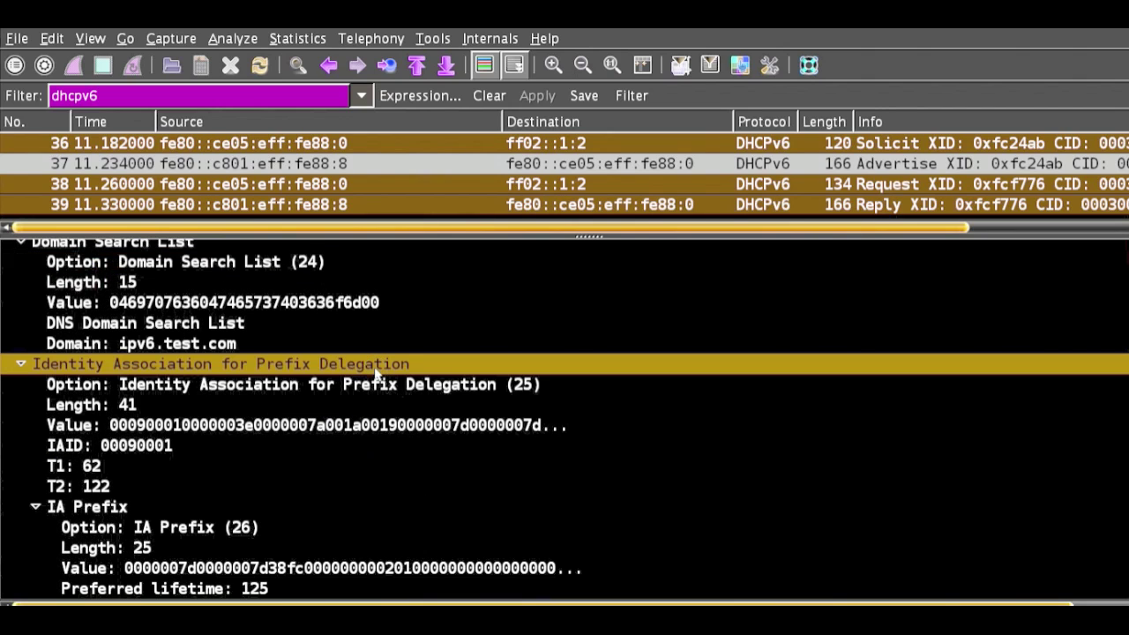
pyautogui.scroll(-1, 431, 479)
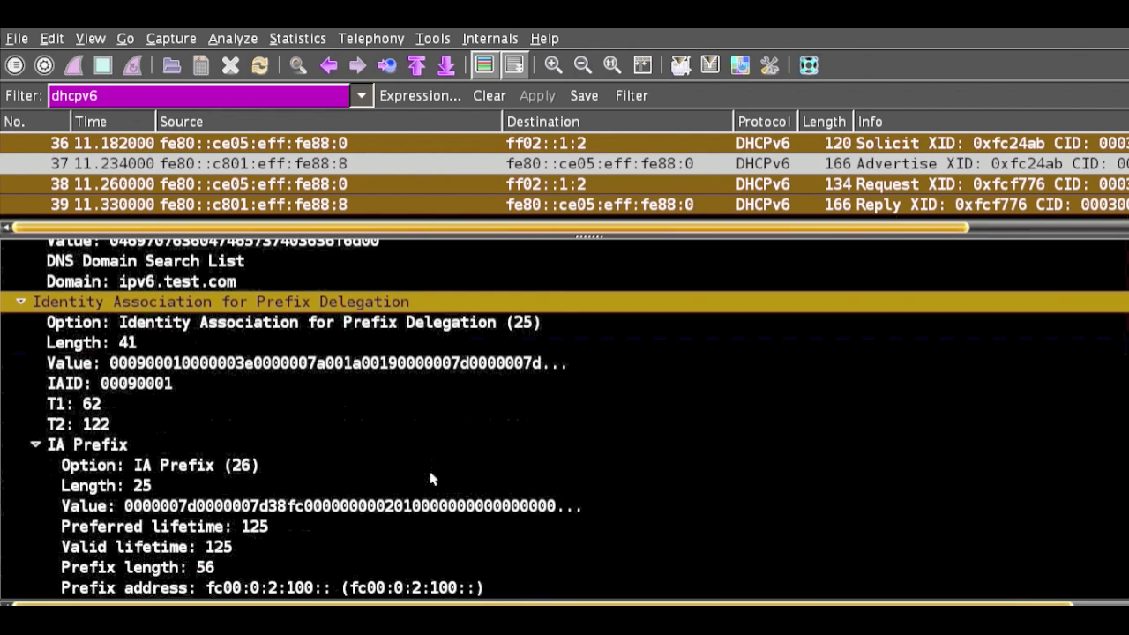
pyautogui.click(307, 590)
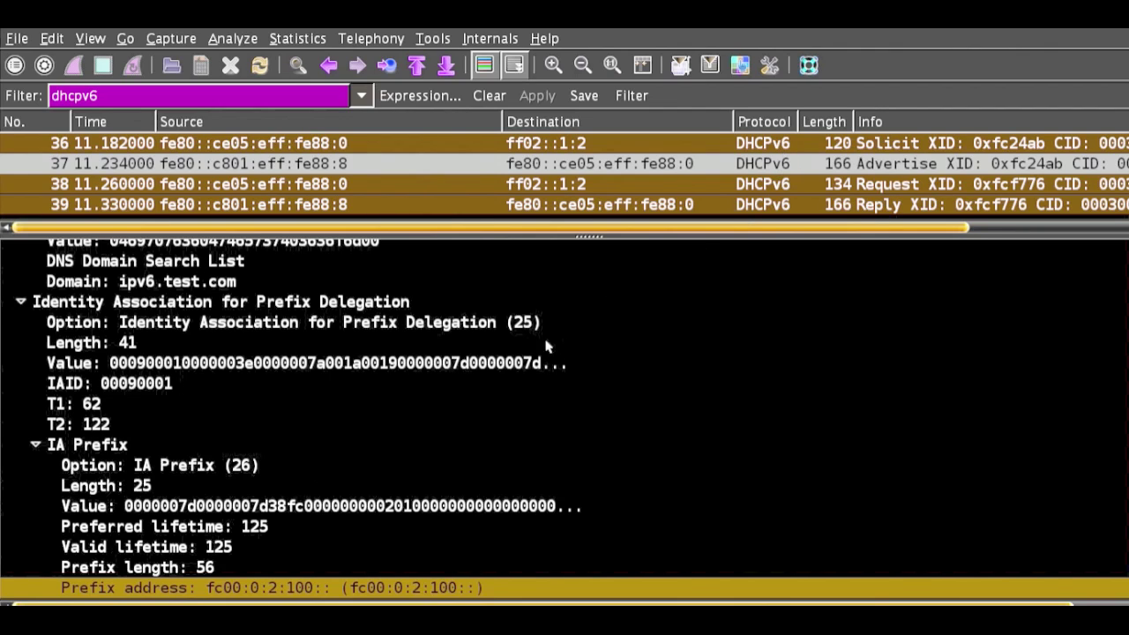
# Compare the Advertise packet's prefix delegation option code with the code requested in the Solicit packet
pyautogui.click(494, 327)
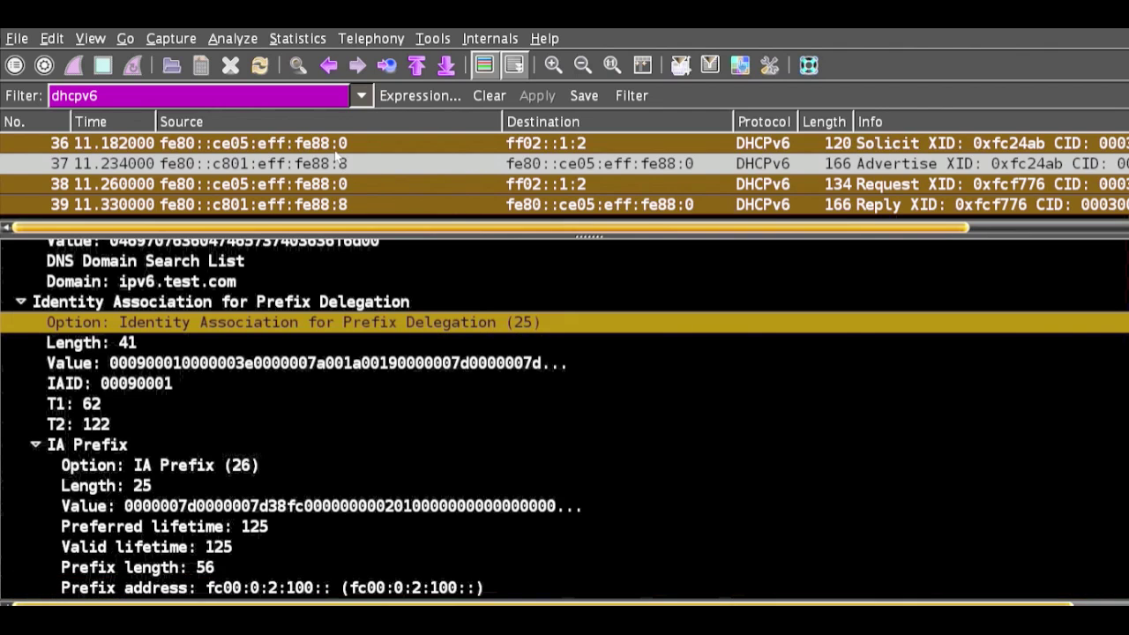
pyautogui.click(333, 148)
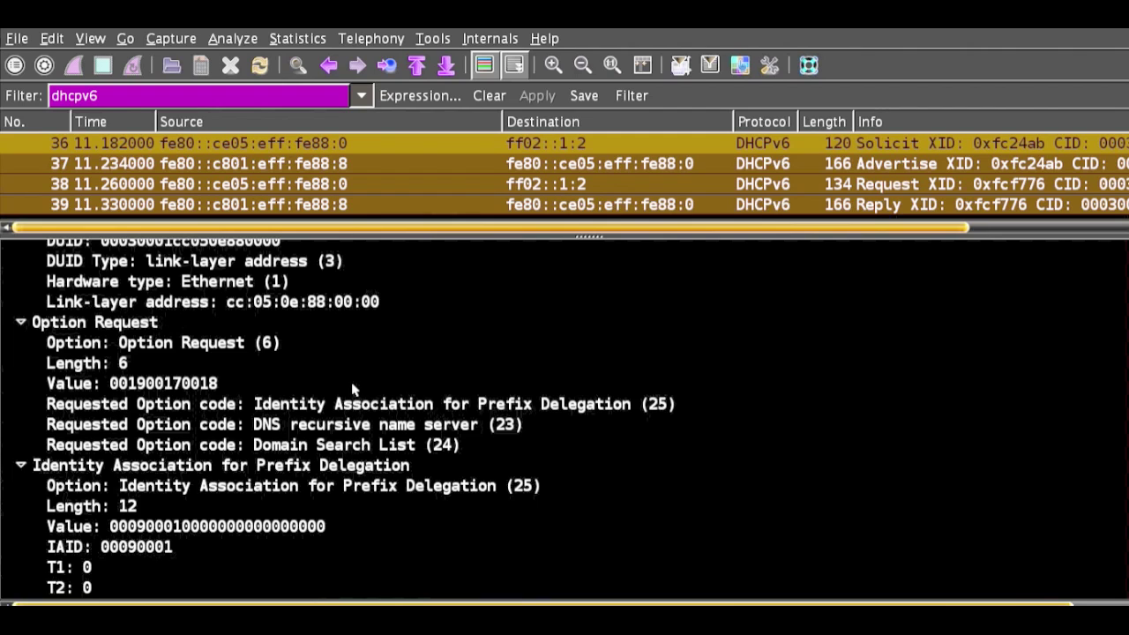
pyautogui.click(496, 406)
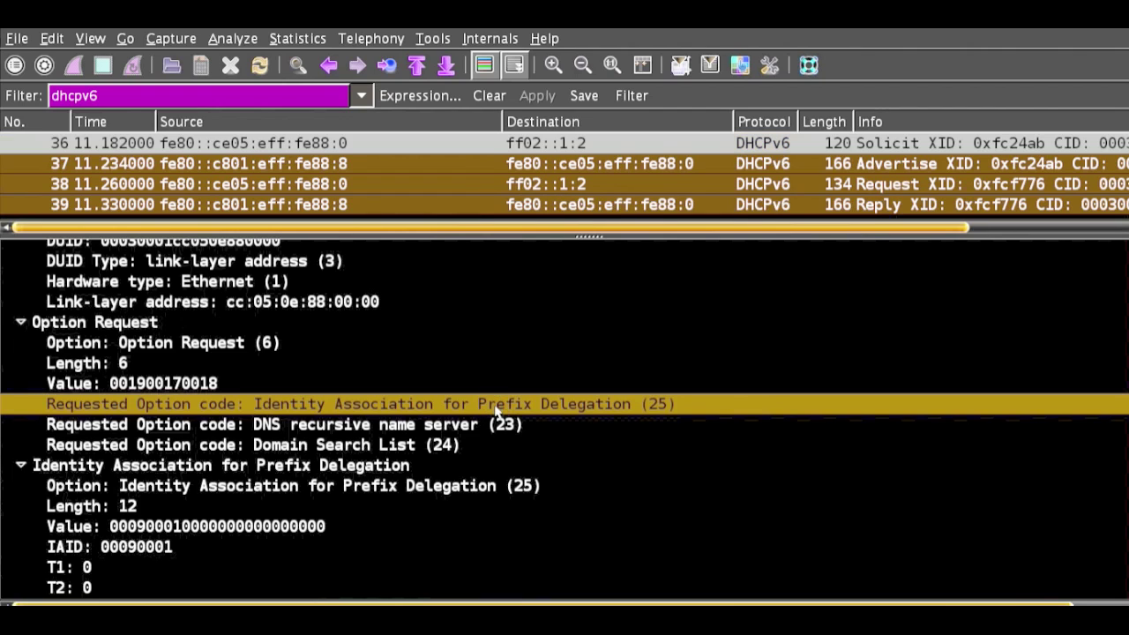
# Go back to the Advertise packet and recheck its prefix delegation option code and the offered prefix address
pyautogui.click(337, 166)
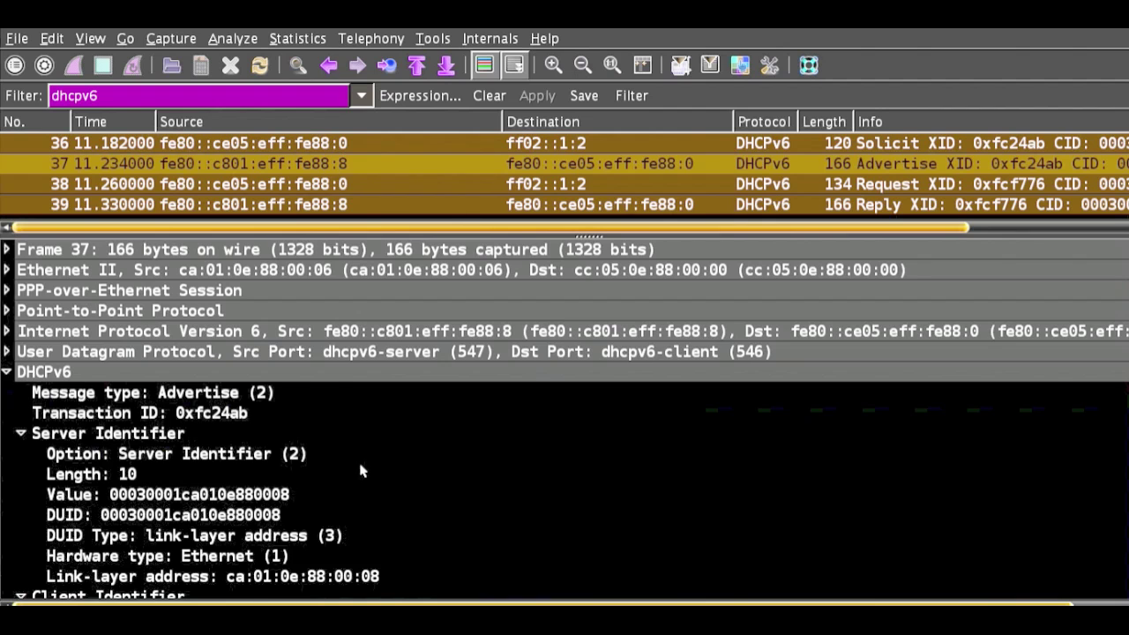
pyautogui.scroll(-4, 362, 471)
pyautogui.scroll(-5, 363, 469)
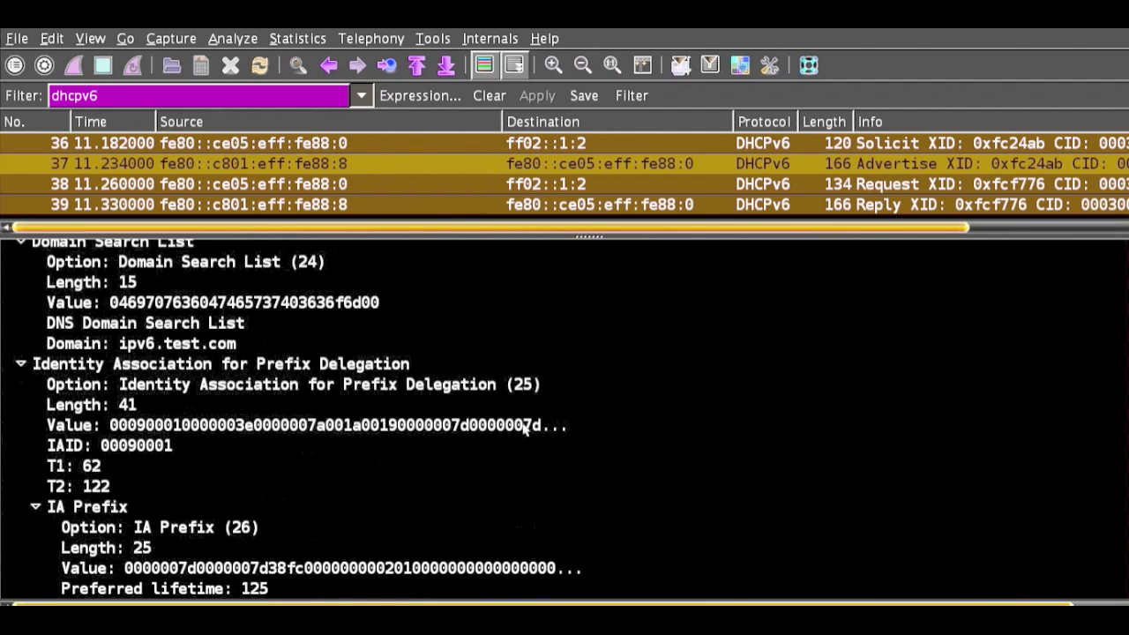
pyautogui.click(488, 387)
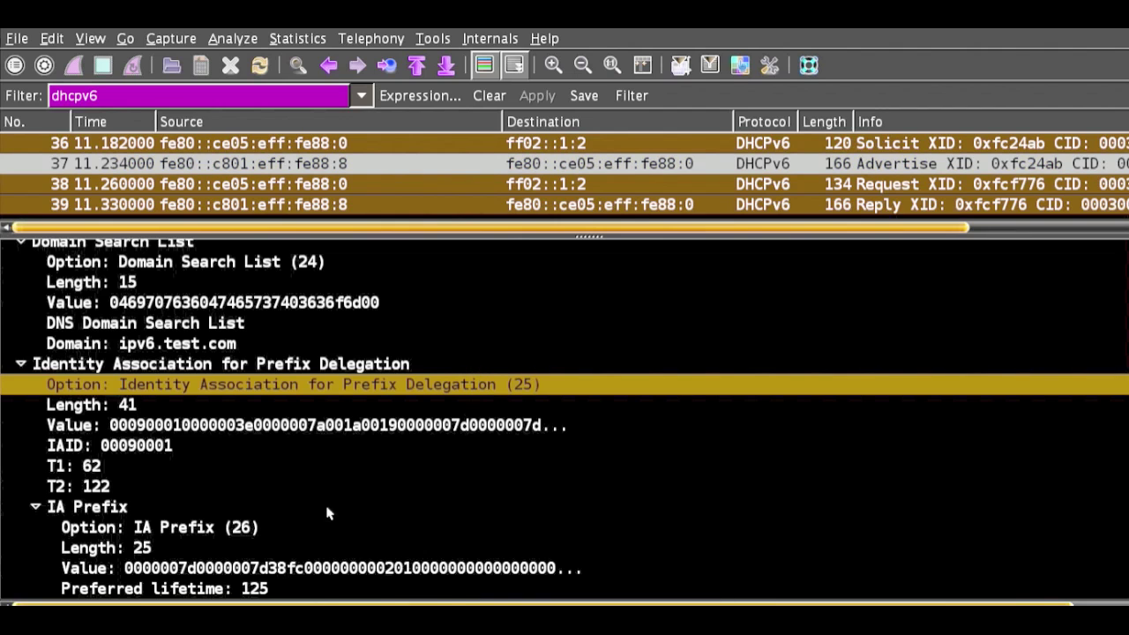
pyautogui.scroll(-2, 306, 528)
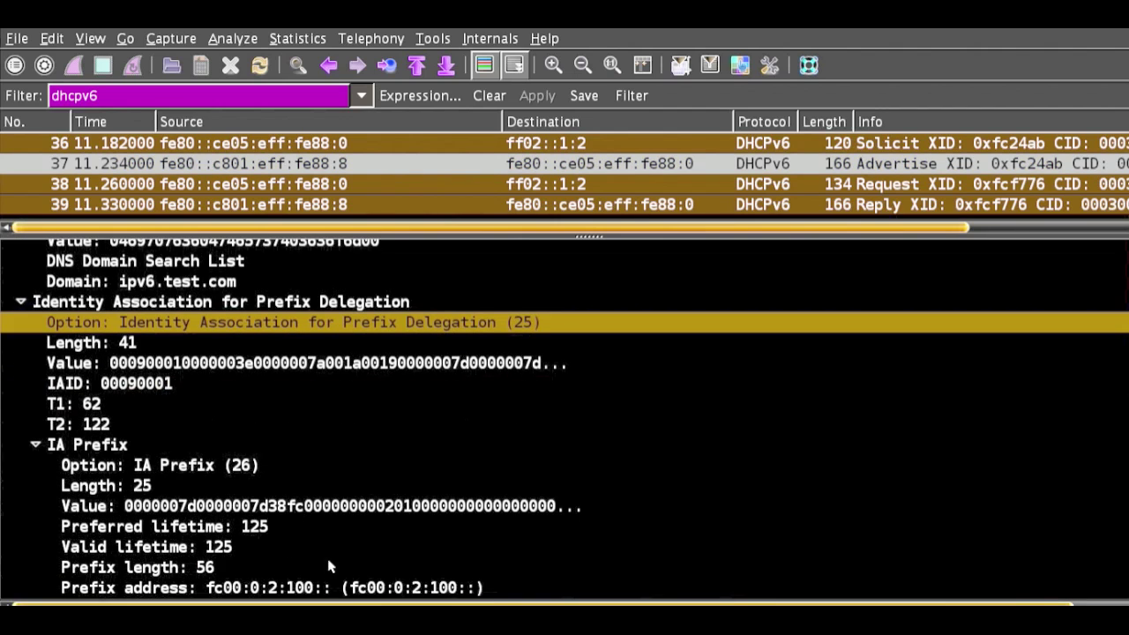
pyautogui.click(298, 588)
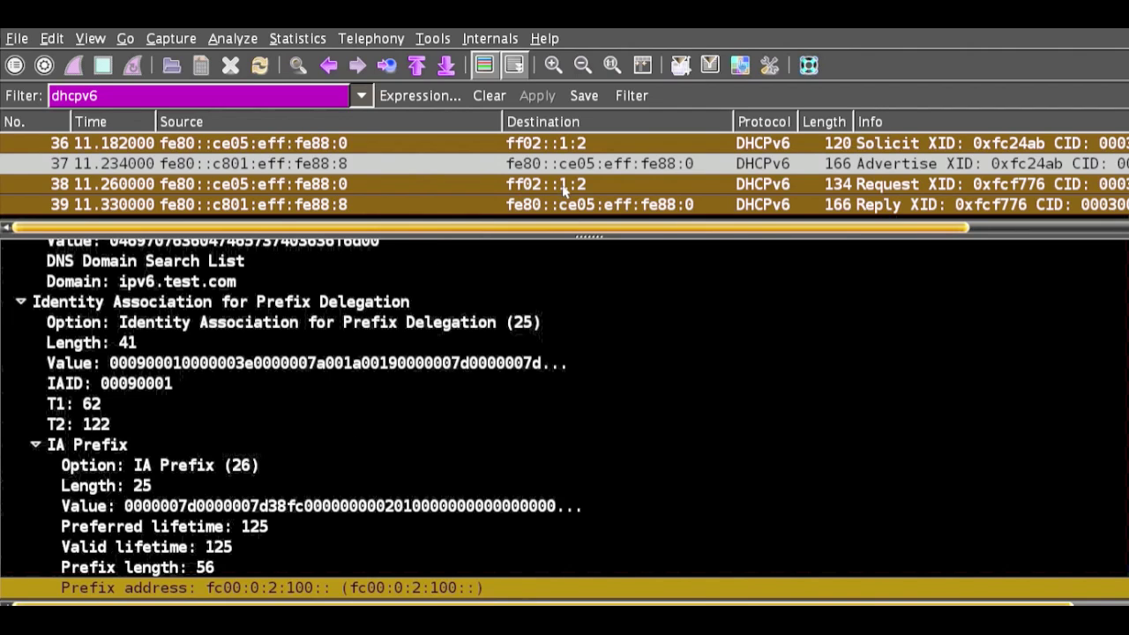
# Select the Request packet and examine its UDP ports, DHCPv6 message type and transaction ID
pyautogui.click(909, 195)
pyautogui.scroll(10, 549, 426)
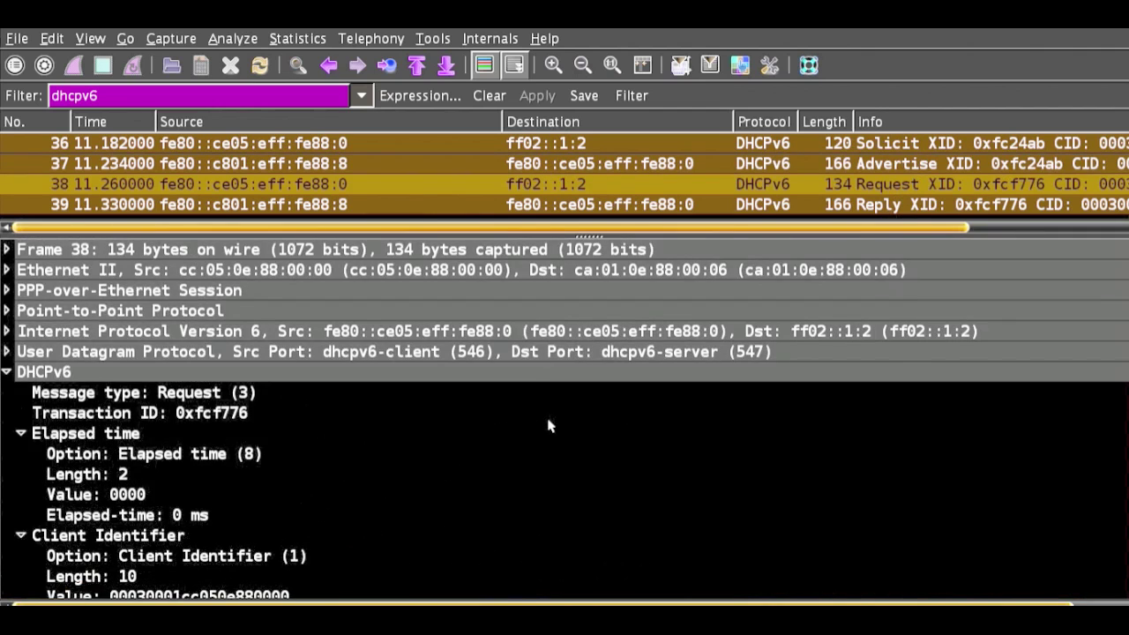
pyautogui.click(452, 353)
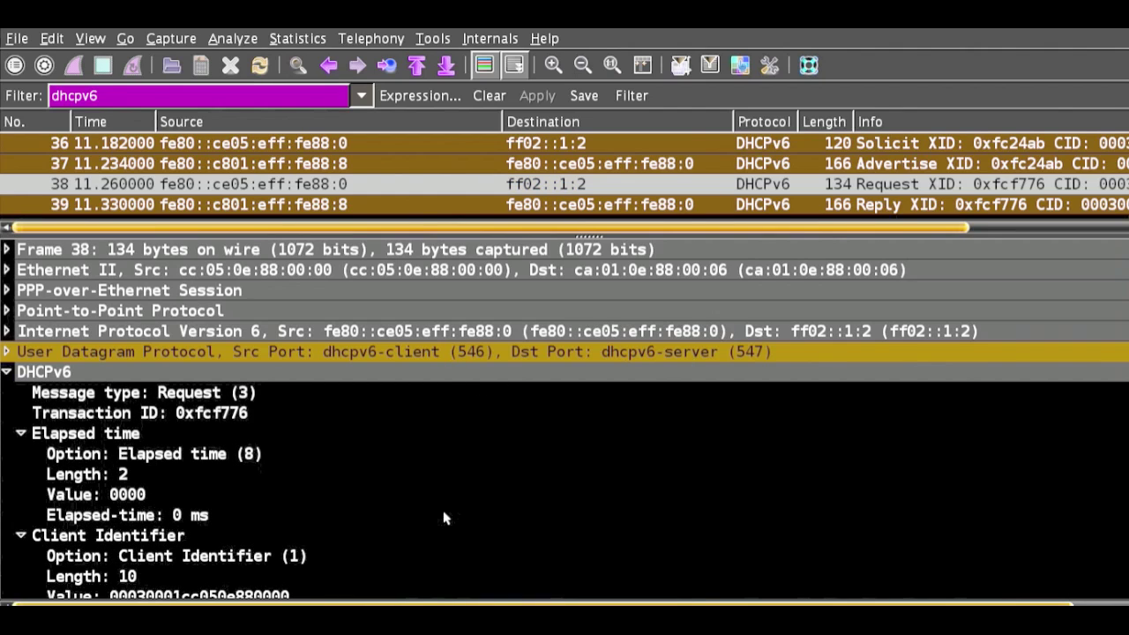
pyautogui.click(203, 397)
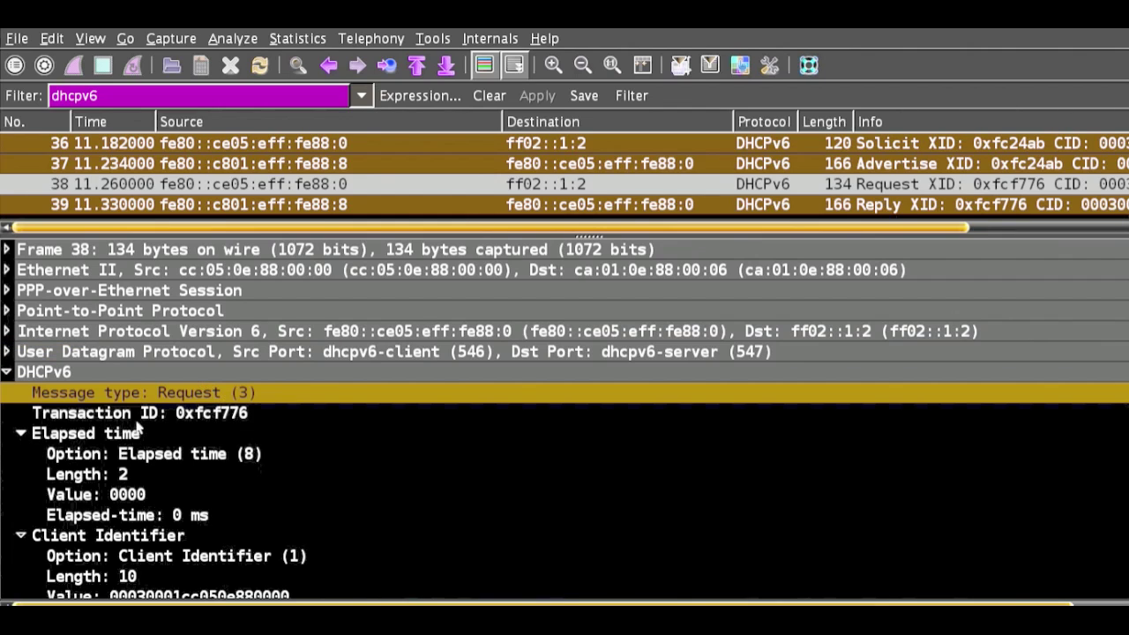
pyautogui.click(162, 413)
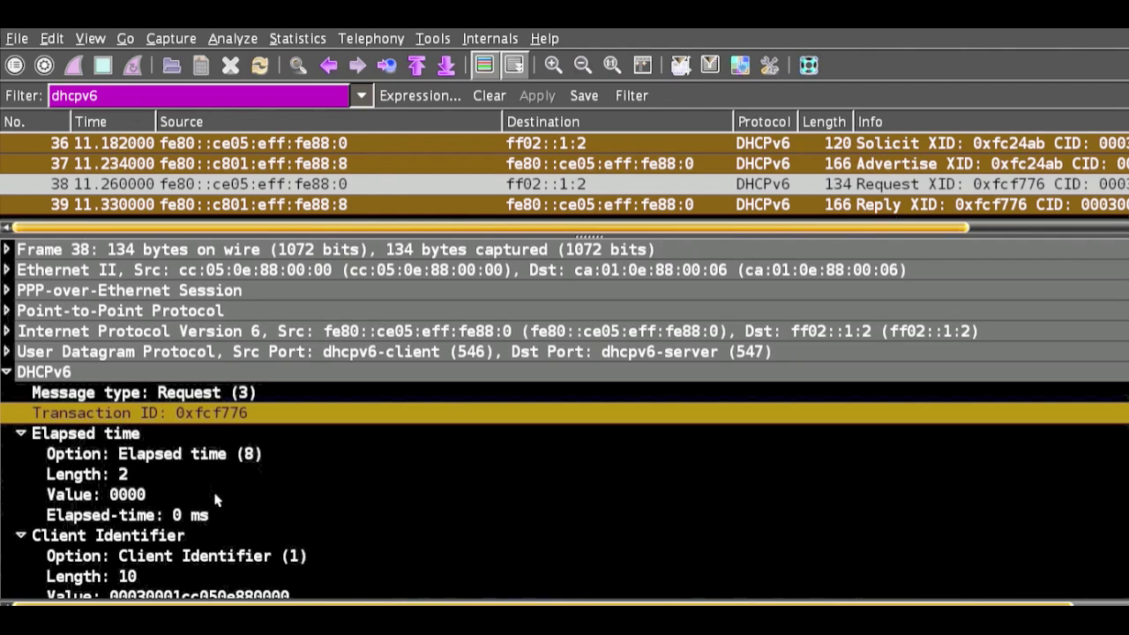
# Examine the Request packet's Client Identifier and the option codes listed in its Option Request
pyautogui.scroll(-2, 216, 500)
pyautogui.click(168, 402)
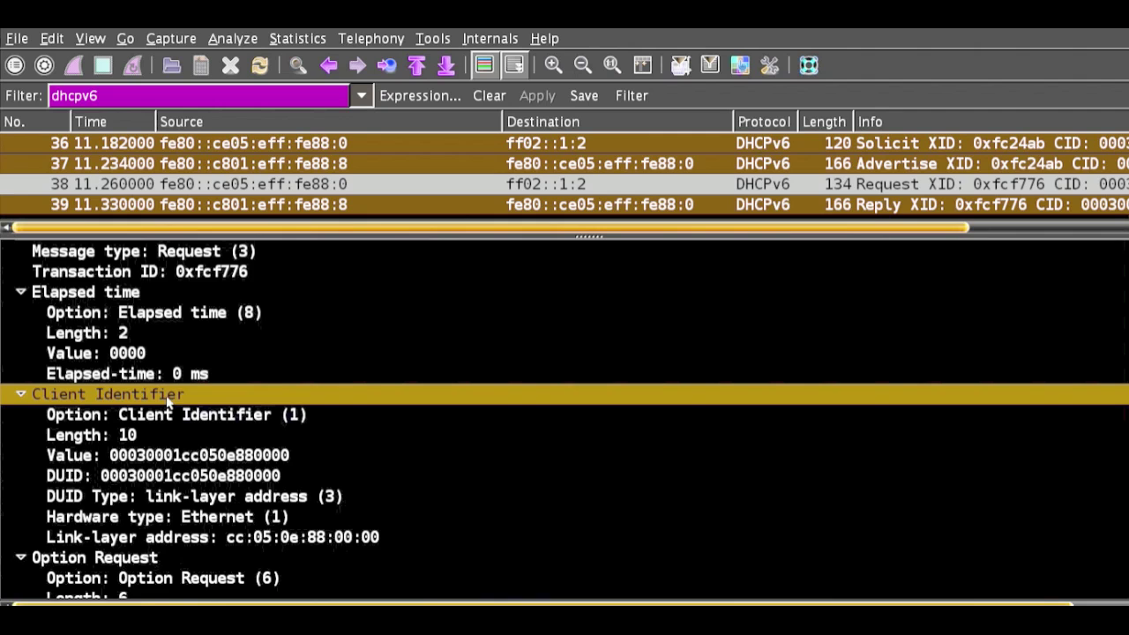
pyautogui.scroll(-2, 251, 499)
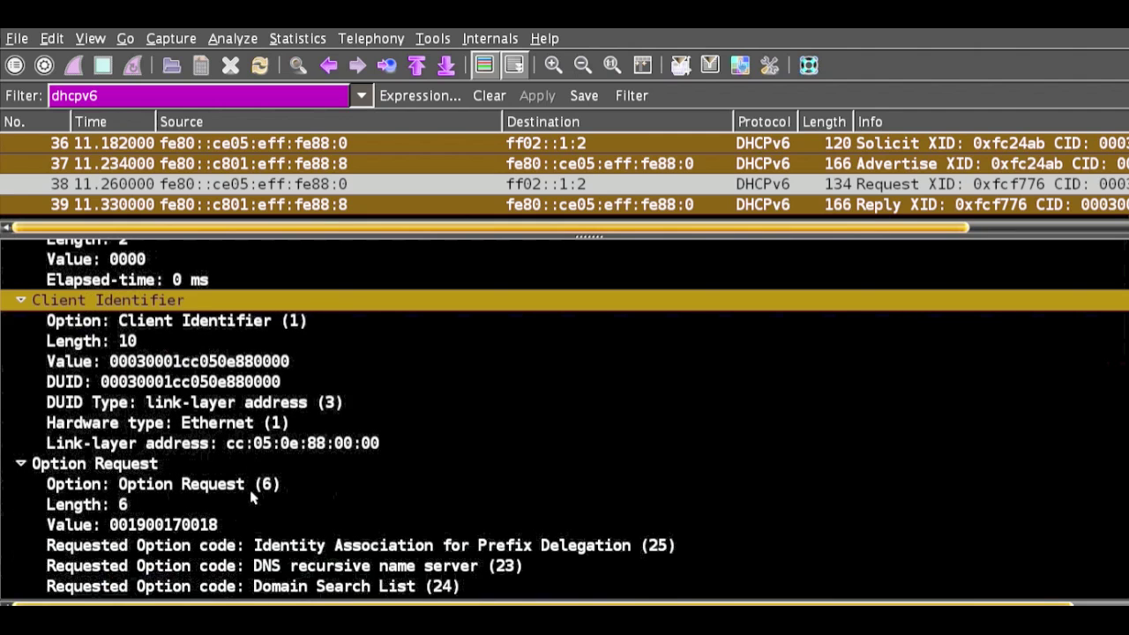
# Examine the Request packet's Server Identifier and its Identity Association for Prefix Delegation option
pyautogui.scroll(-5, 327, 548)
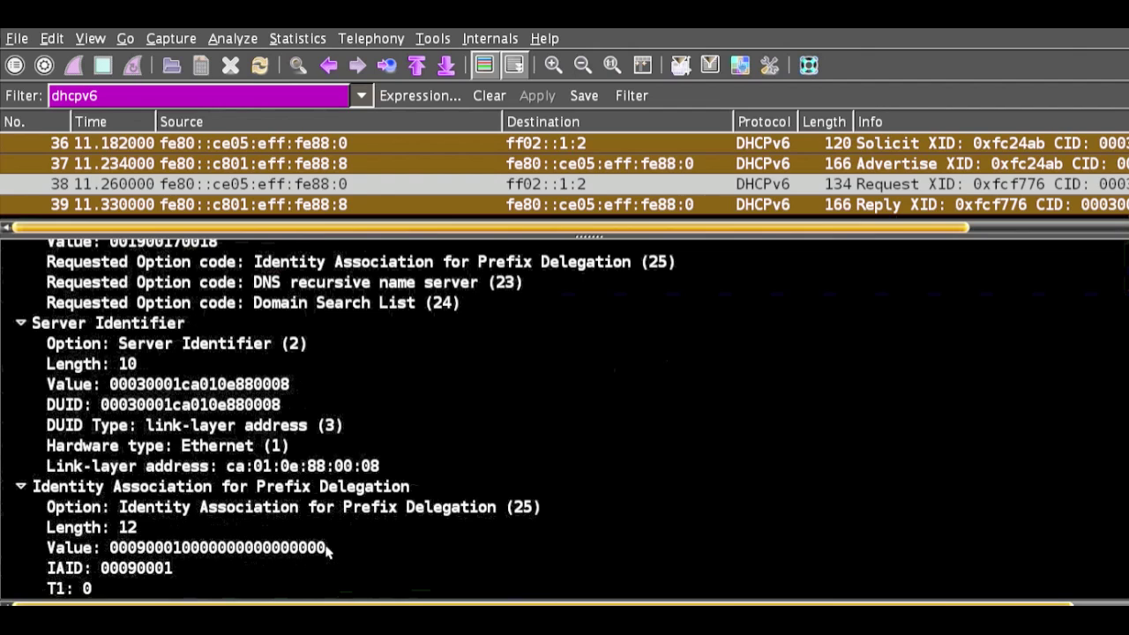
pyautogui.scroll(-1, 327, 551)
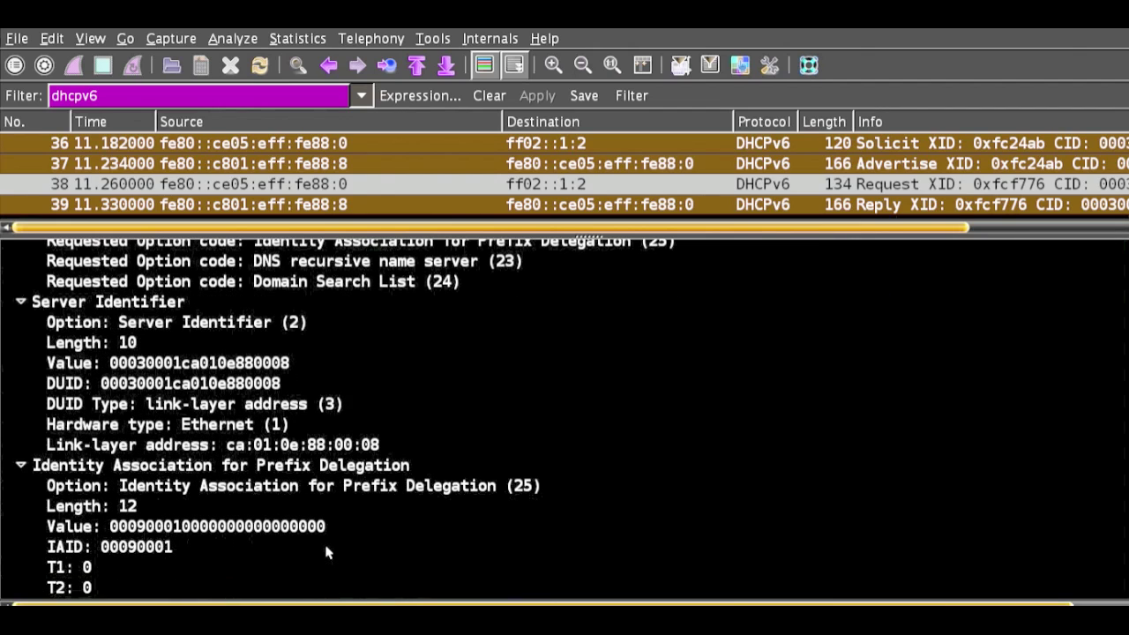
pyautogui.click(405, 487)
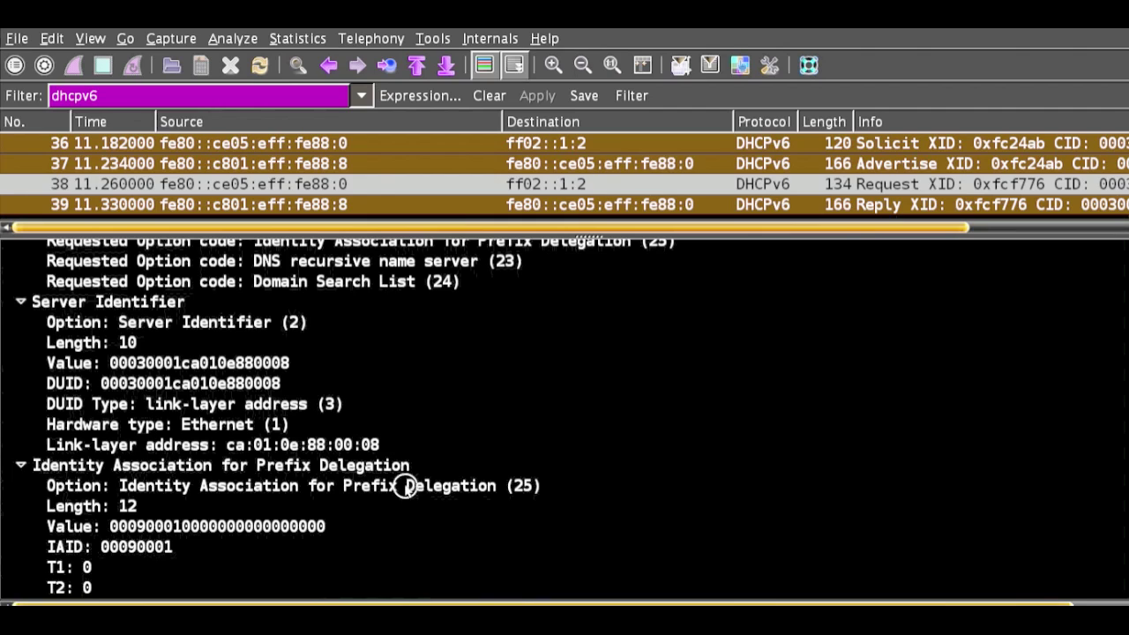
# Select the Reply packet and examine its UDP ports, Identity Association for Prefix Delegation and delegated IA Prefix
pyautogui.click(752, 205)
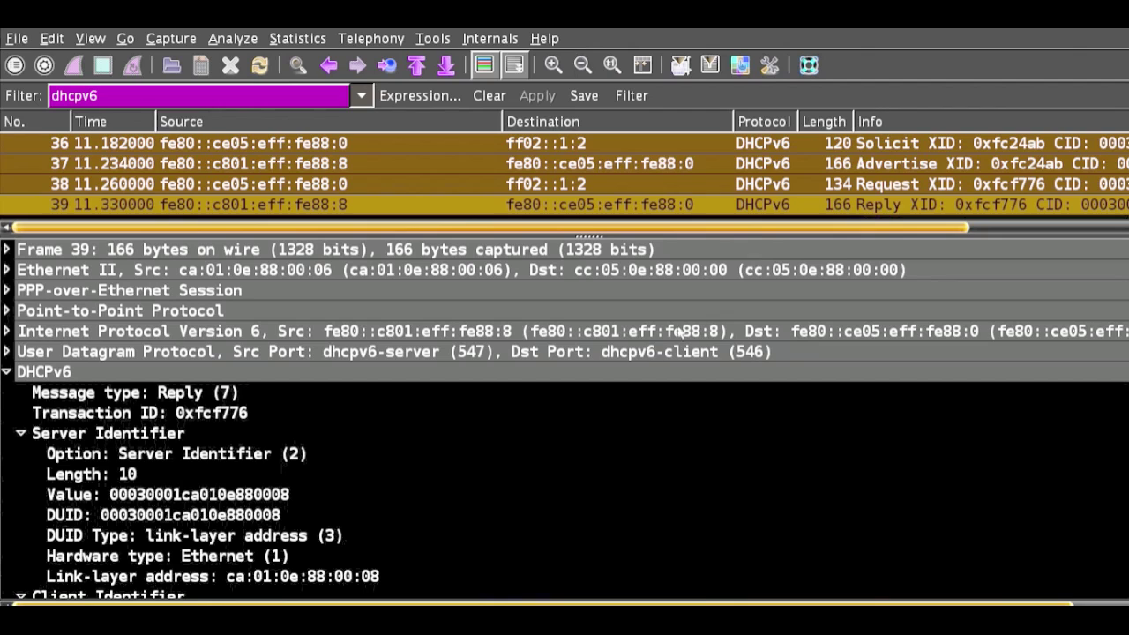
pyautogui.click(445, 352)
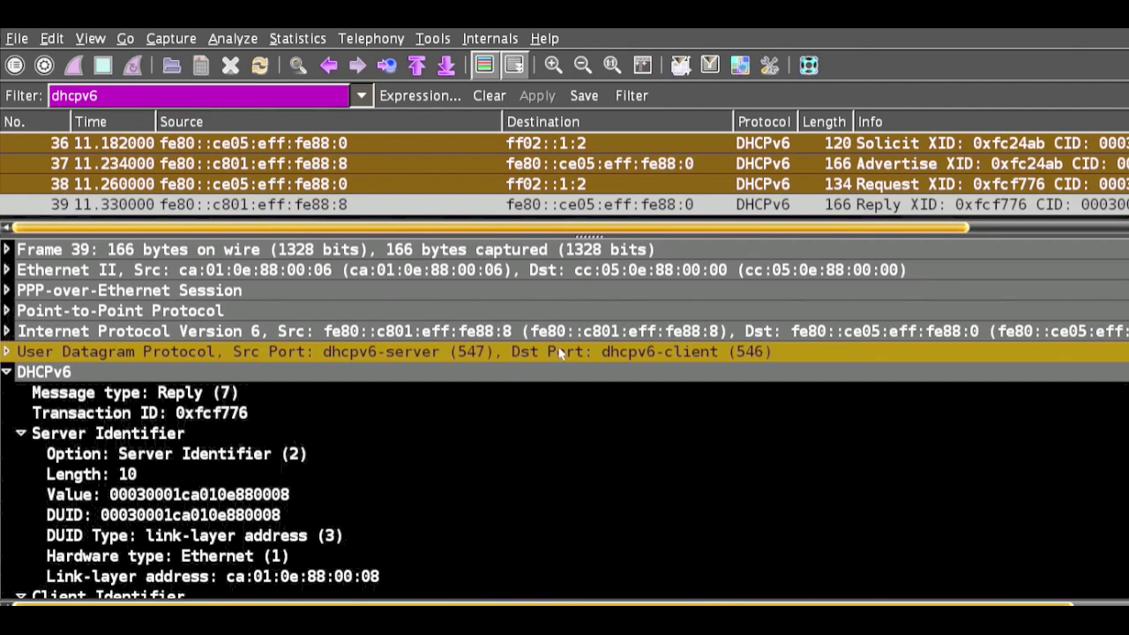
pyautogui.scroll(-9, 483, 484)
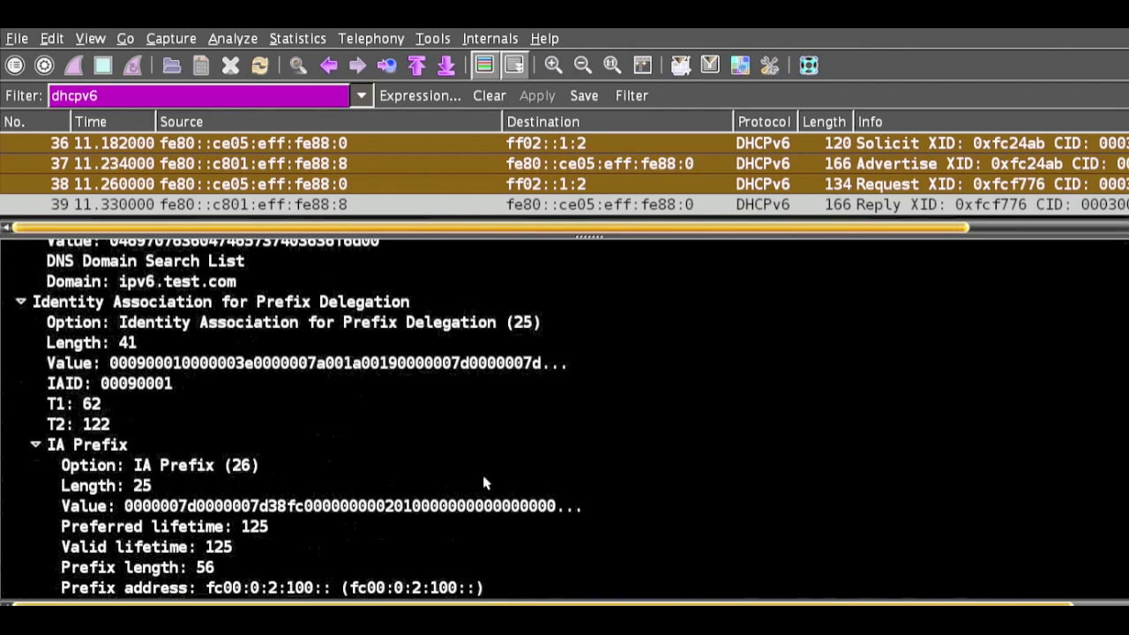
pyautogui.scroll(8, 484, 484)
pyautogui.scroll(1, 484, 483)
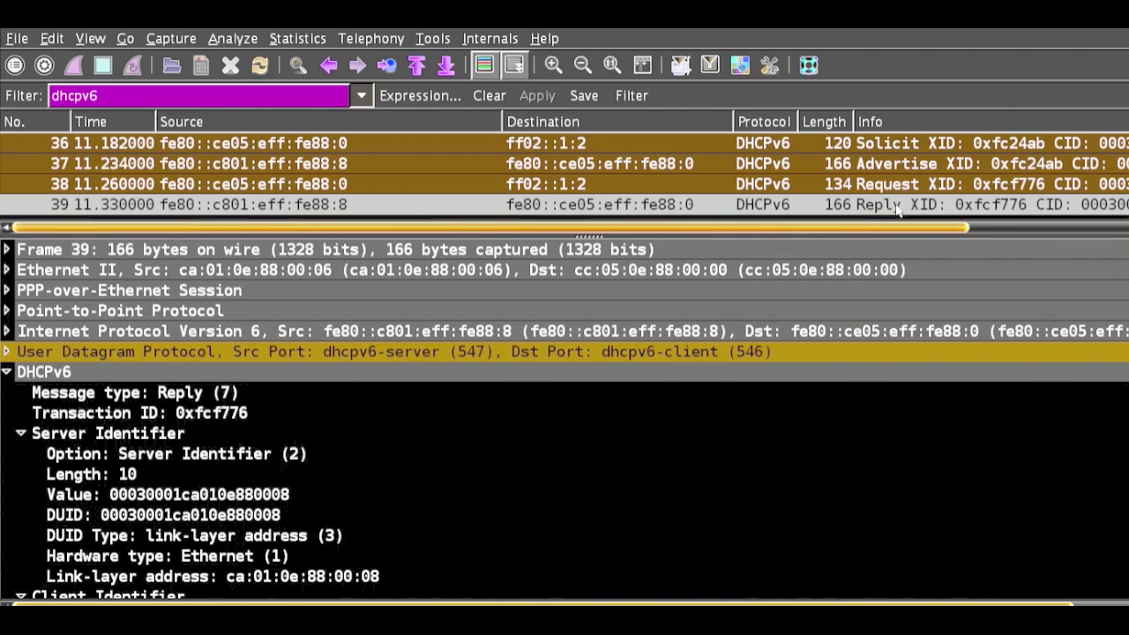
# Review the four-message exchange by selecting the Solicit, Advertise, Request and Reply packets in sequence
pyautogui.click(900, 145)
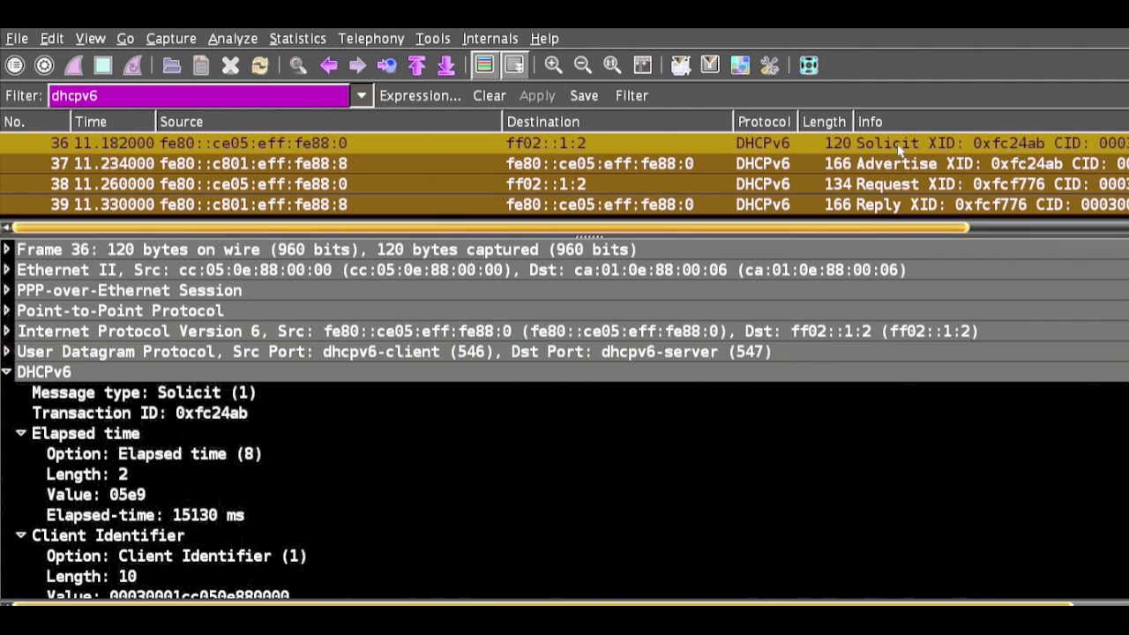
pyautogui.click(904, 167)
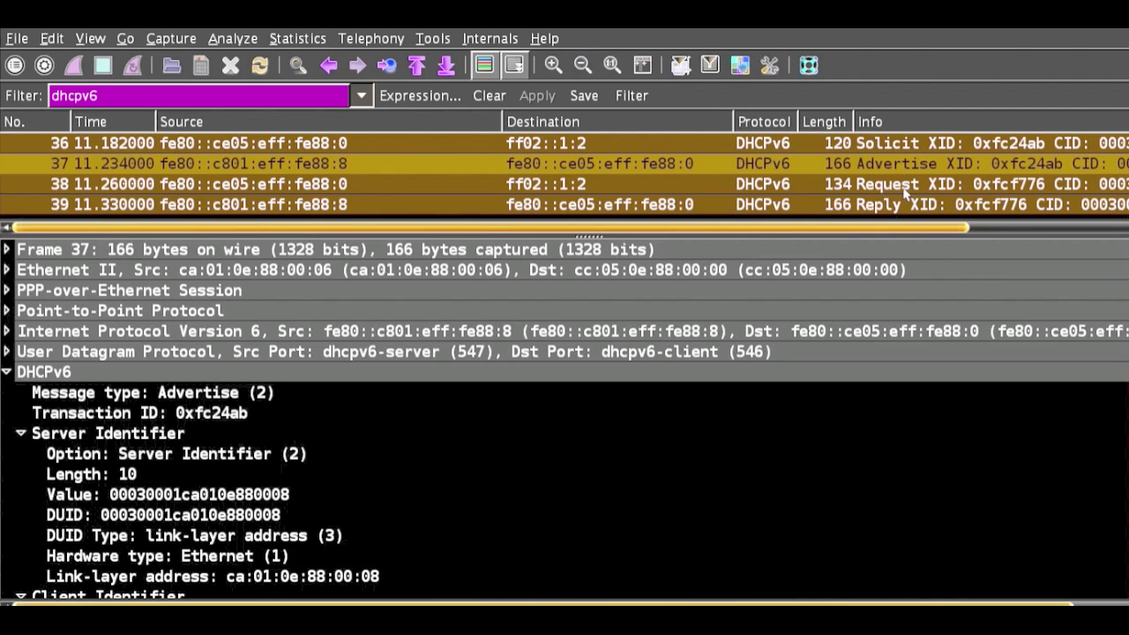
pyautogui.click(903, 189)
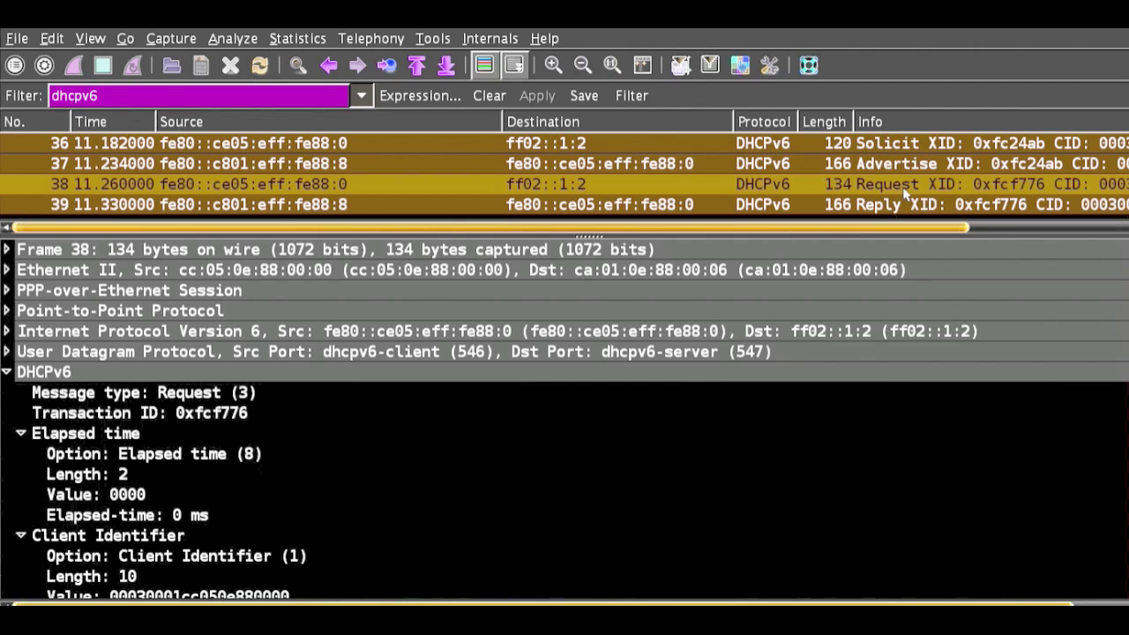
pyautogui.click(916, 208)
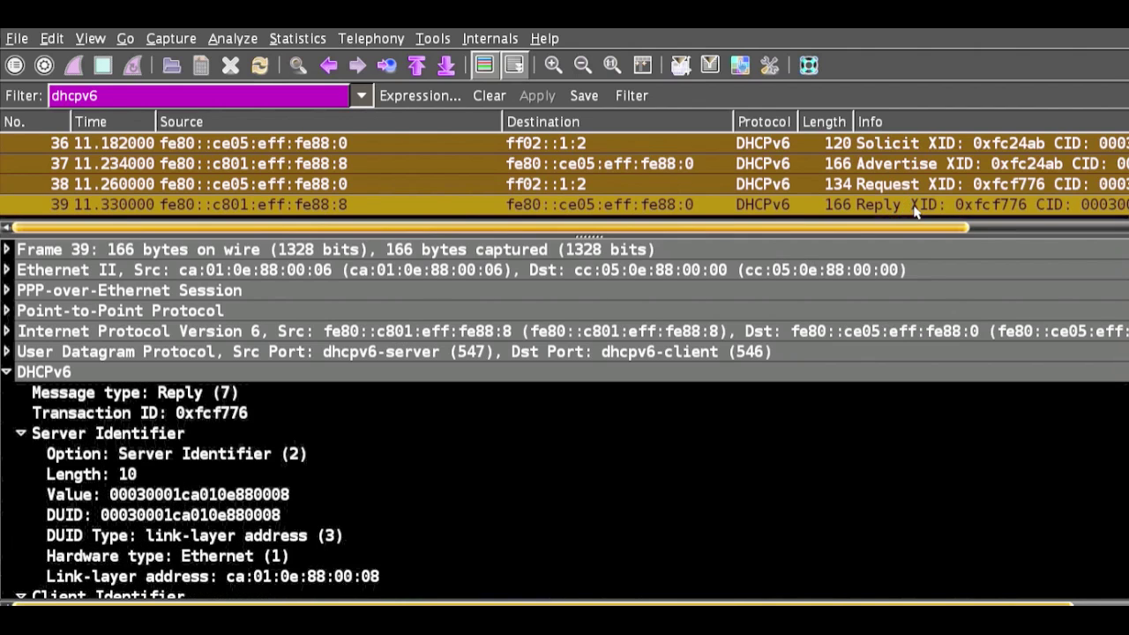